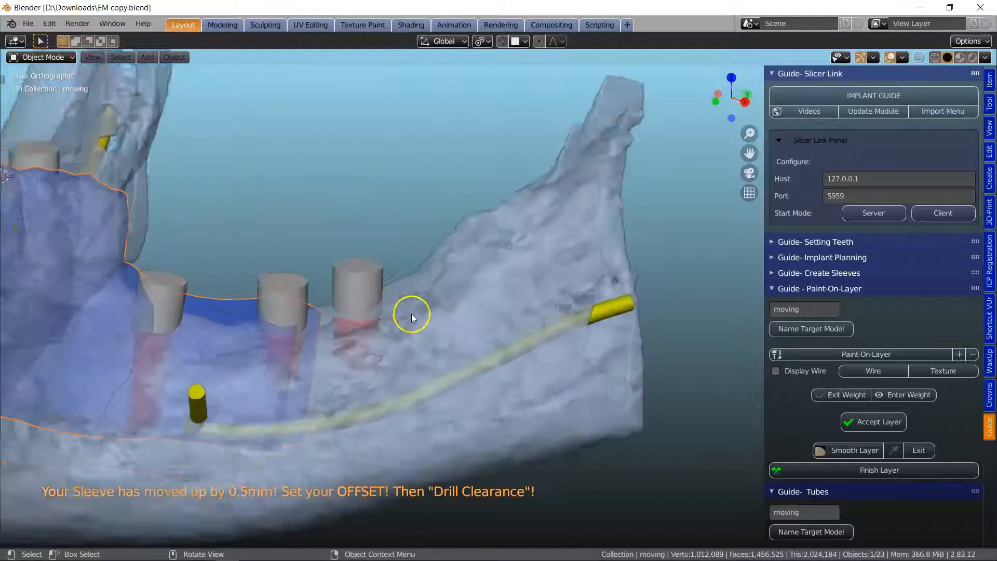
# - Select the rearmost grey cylinder above the last implant on the lower jaw
pyautogui.keyDown('shift'); pyautogui.moveTo(393, 331); pyautogui.dragTo(523, 293, button='middle'); pyautogui.keyUp('shift')
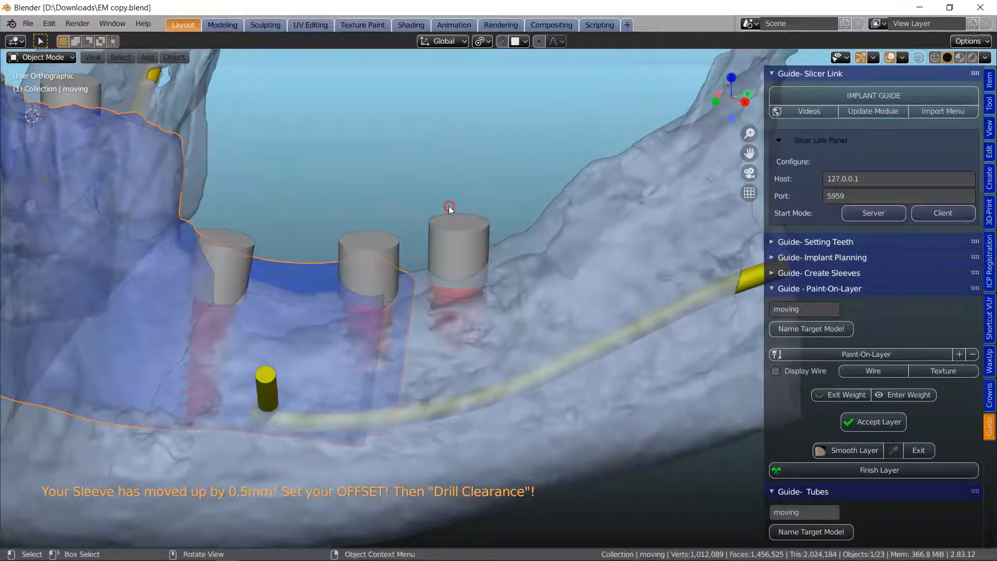
pyautogui.moveTo(449, 207); pyautogui.dragTo(420, 260, button='middle')
pyautogui.click(453, 229)
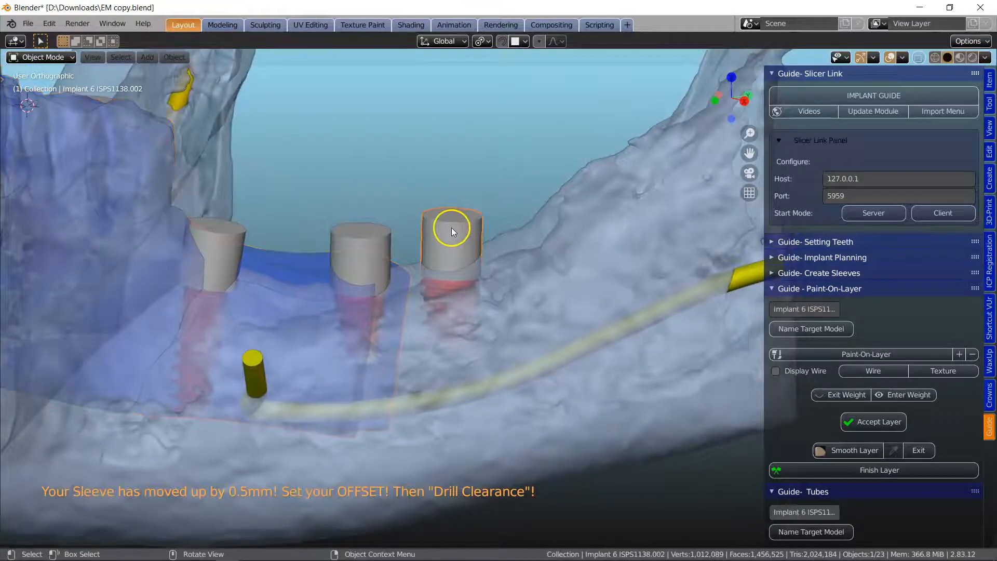
pyautogui.moveTo(451, 227)
pyautogui.mouseDown(button='middle')
pyautogui.moveTo(444, 168)
pyautogui.moveTo(460, 226)
pyautogui.mouseUp(button='middle')
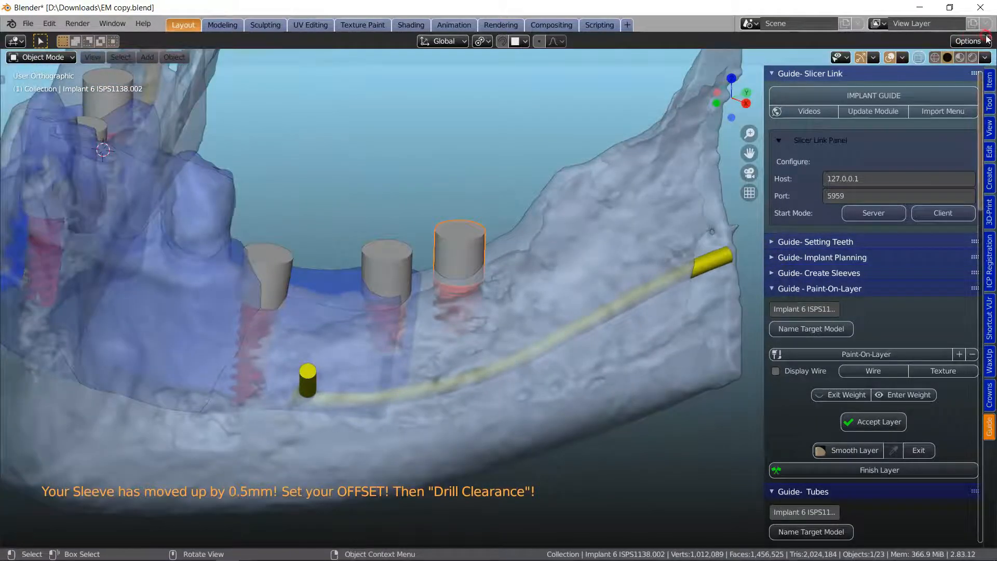
# - Split the 3D viewport vertically, show the Outliner in the new narrow area, and keep the rearmost cylinder selected
pyautogui.moveTo(995, 35); pyautogui.dragTo(748, 49)
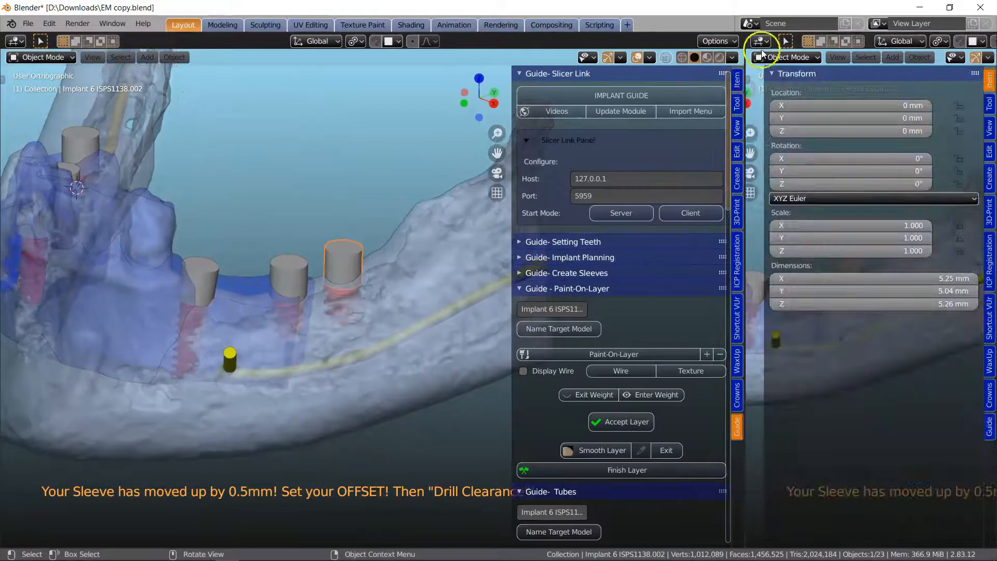
pyautogui.click(761, 42)
pyautogui.click(691, 92)
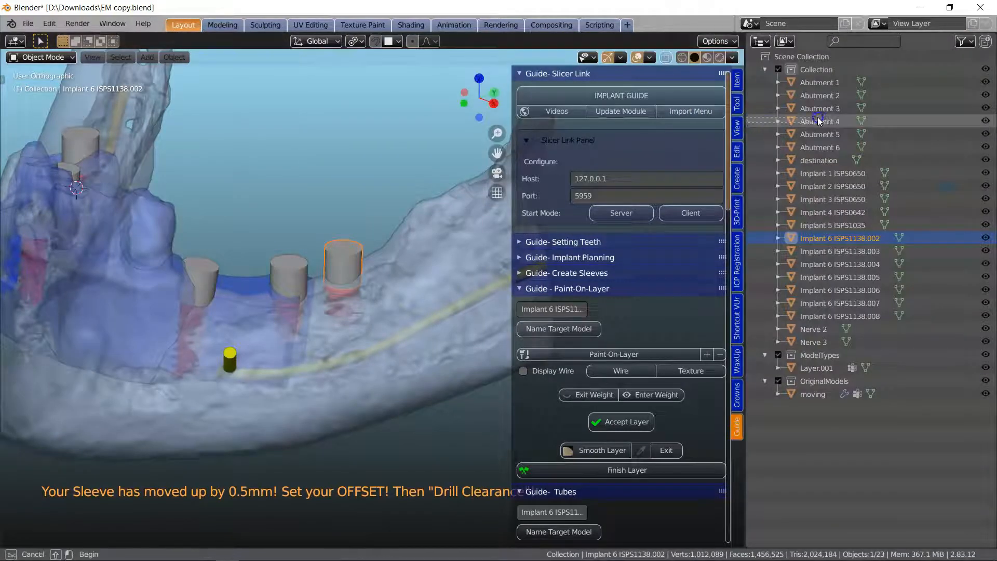
pyautogui.click(293, 265)
pyautogui.click(338, 254)
pyautogui.scroll(2, 343, 262)
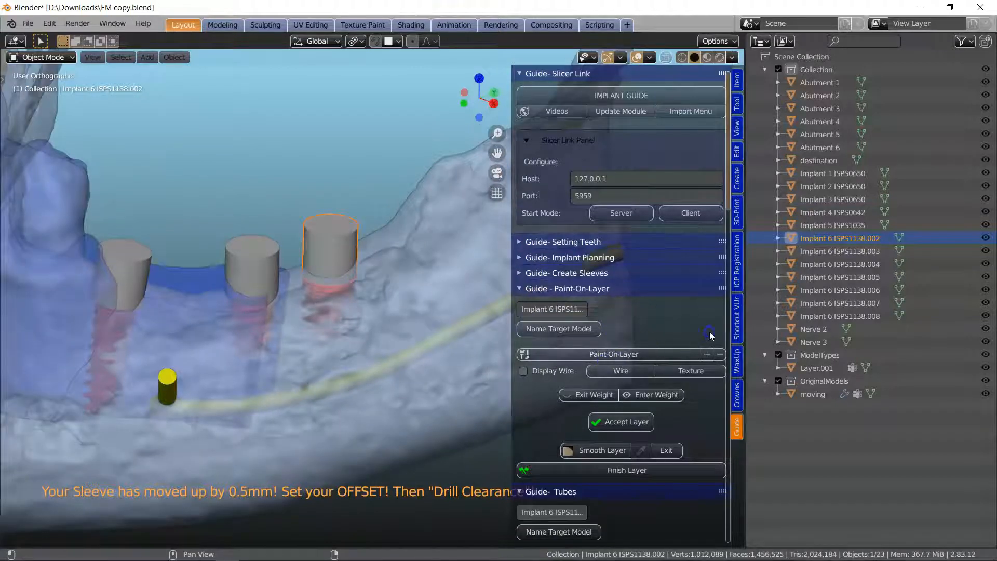
pyautogui.moveTo(746, 304); pyautogui.dragTo(816, 304)
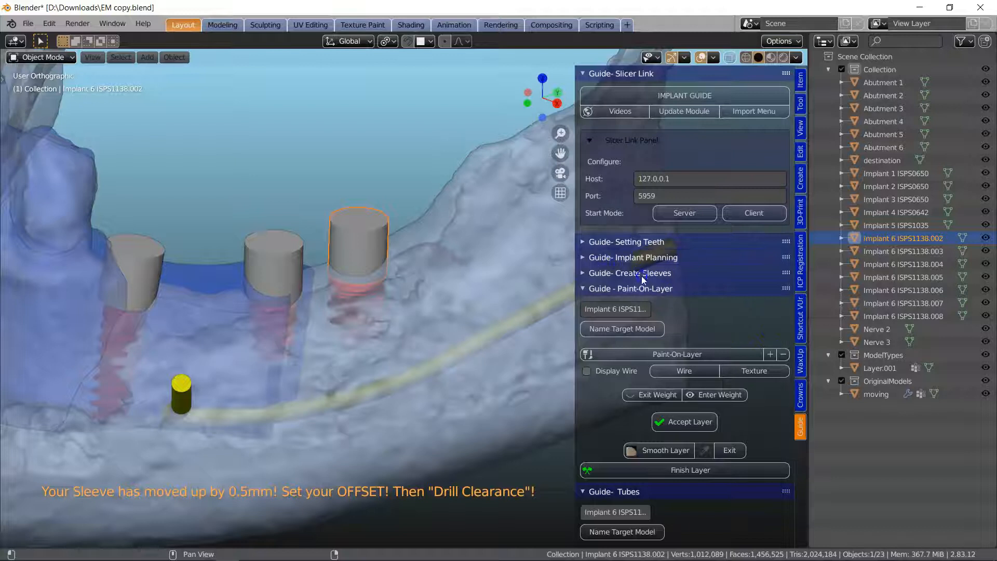
# - Generate a 0.1 mm Cylinder Clearance around the selected cylinder with the Create Sleeves tools and apply it
pyautogui.keyDown('ctrl'); pyautogui.click(670, 279); pyautogui.keyUp('ctrl')
pyautogui.scroll(-4, 668, 293)
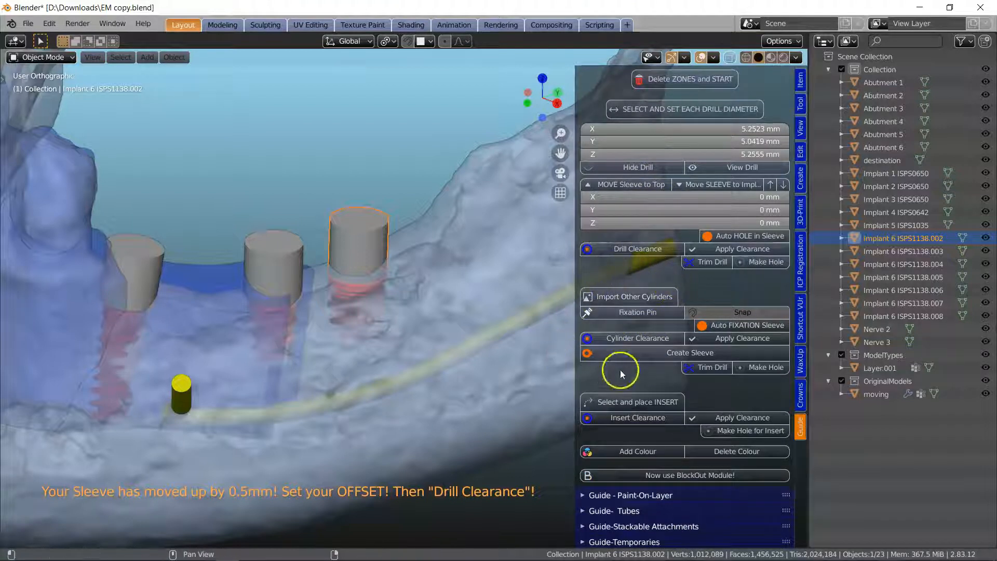
pyautogui.scroll(-1, 690, 357)
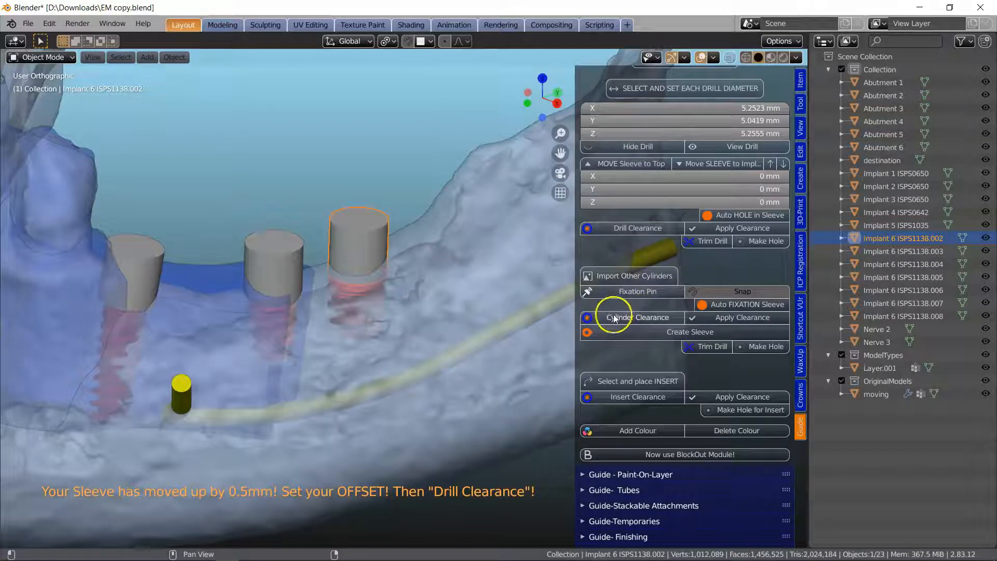
pyautogui.click(642, 318)
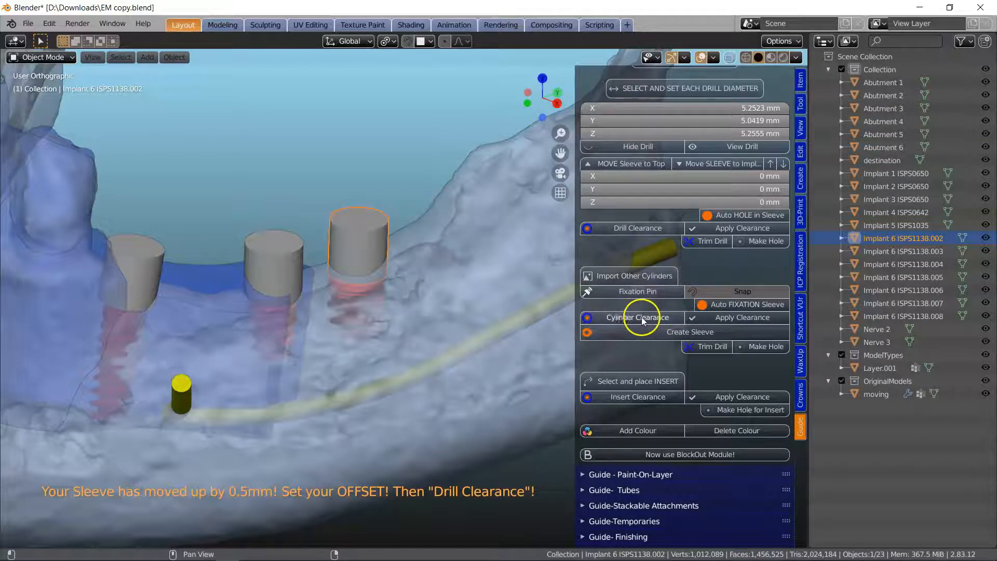
pyautogui.moveTo(411, 226); pyautogui.dragTo(409, 241, button='middle')
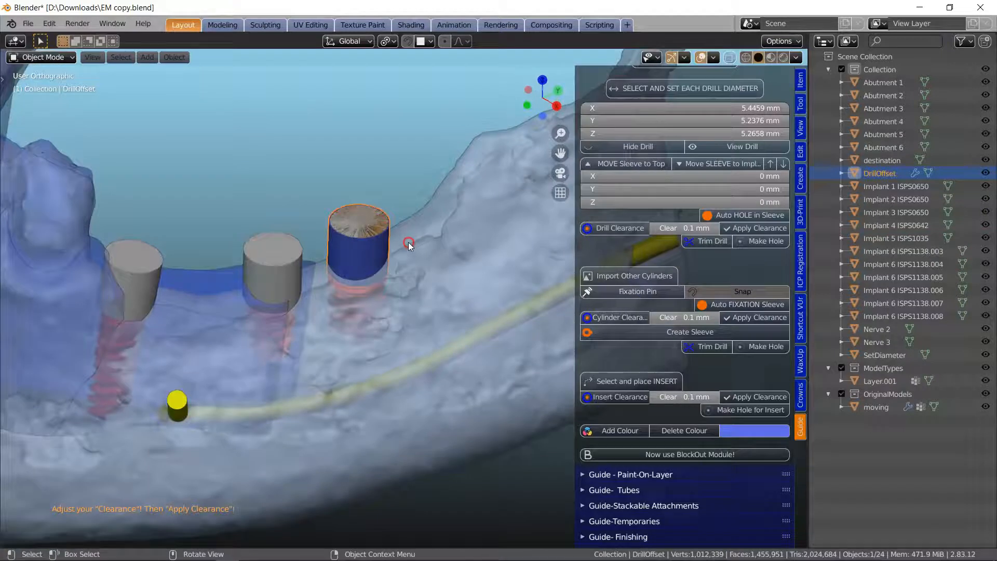
pyautogui.click(746, 316)
# - Create a sleeve from the top face of the blue drill cylinder
pyautogui.scroll(2, 424, 256)
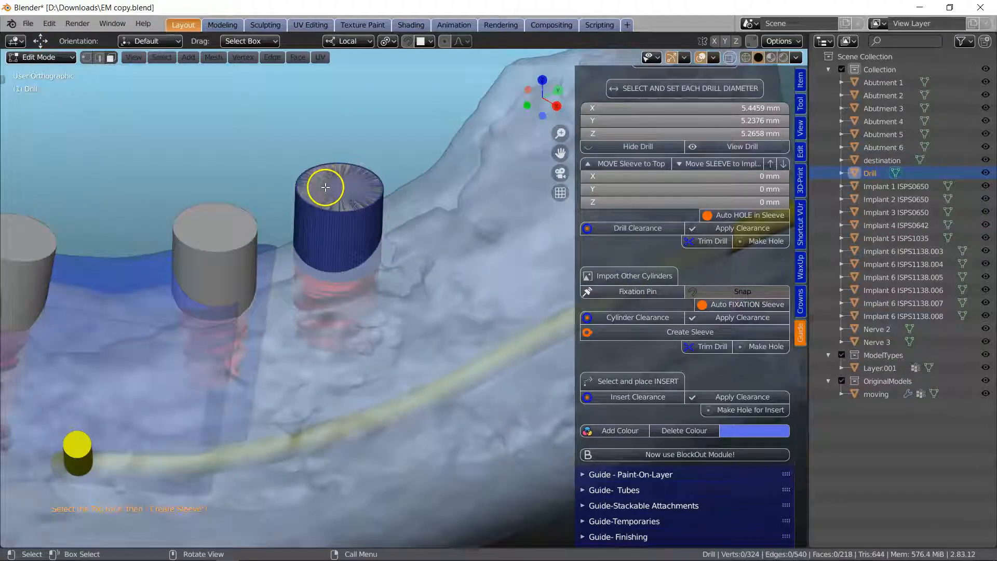
pyautogui.click(351, 170)
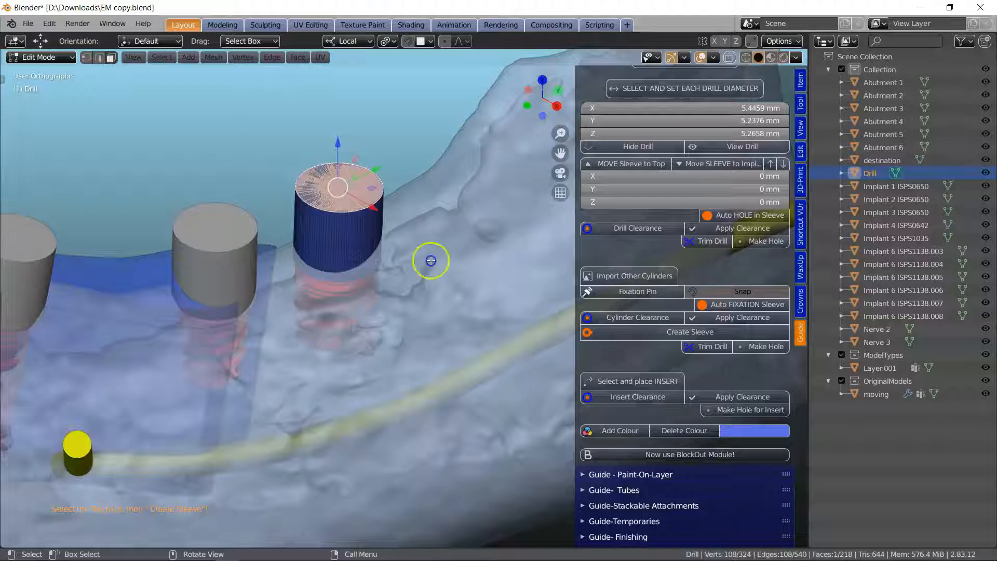
pyautogui.click(653, 333)
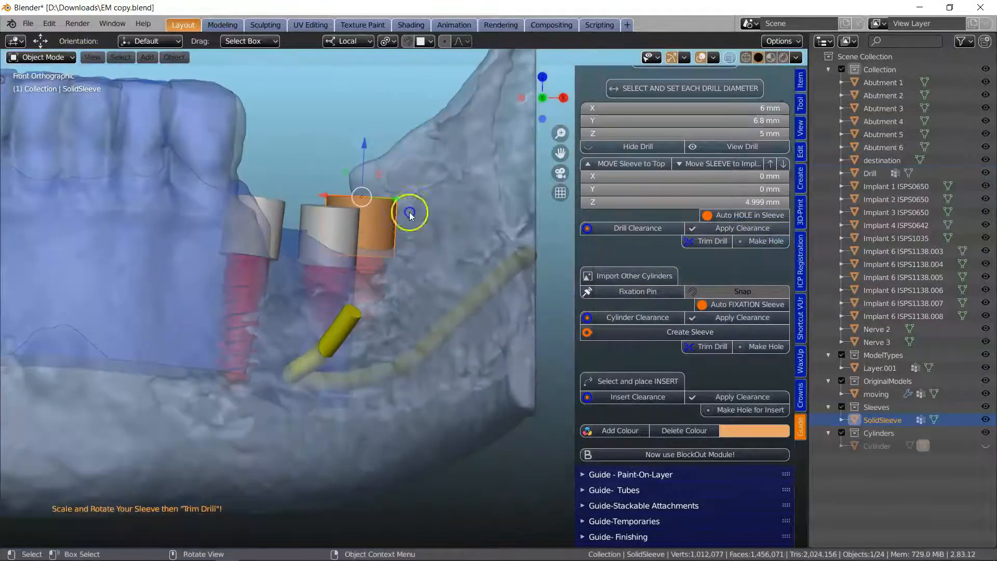
# - Rotate the new sleeve around the drill axis so its side tab faces outward from the jaw
pyautogui.scroll(3, 438, 225)
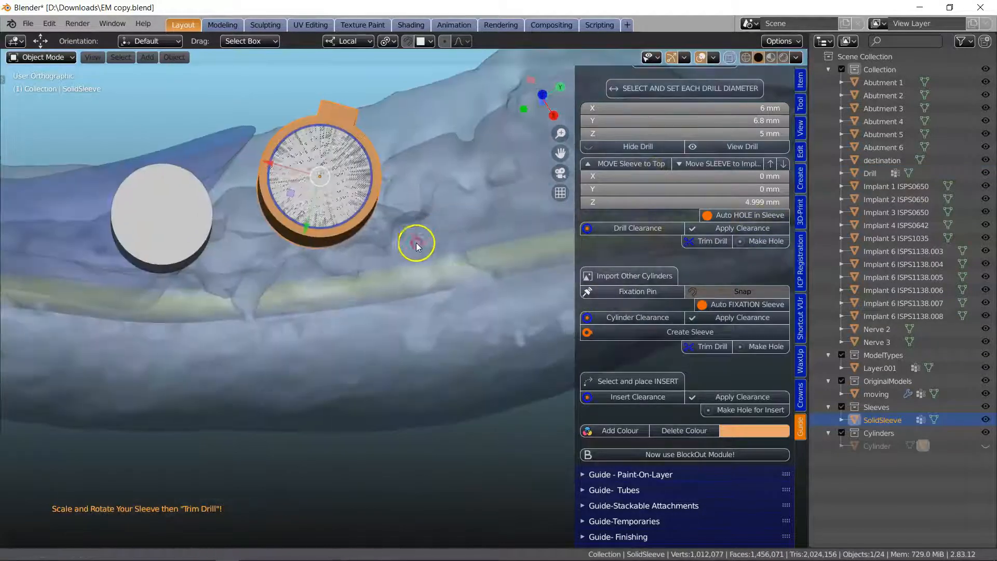
pyautogui.keyDown('shift'); pyautogui.moveTo(416, 242); pyautogui.dragTo(374, 318, button='middle'); pyautogui.keyUp('shift')
pyautogui.press('r')
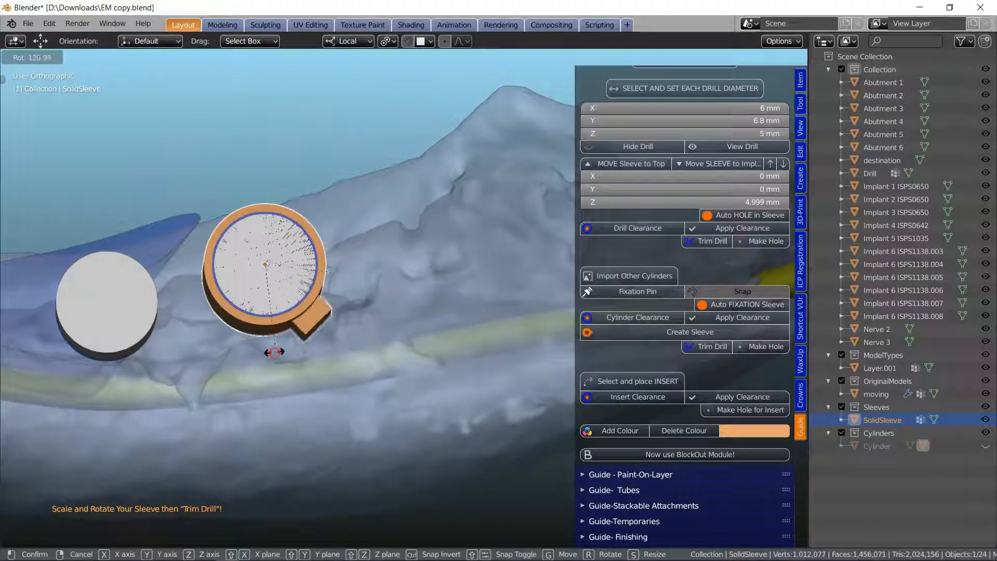
pyautogui.click(224, 349)
# - Scale the sleeve up to about 7.25 × 8.22 × 6.04 mm
pyautogui.moveTo(223, 345); pyautogui.dragTo(405, 186, button='middle')
pyautogui.press('s')
pyautogui.click(393, 309)
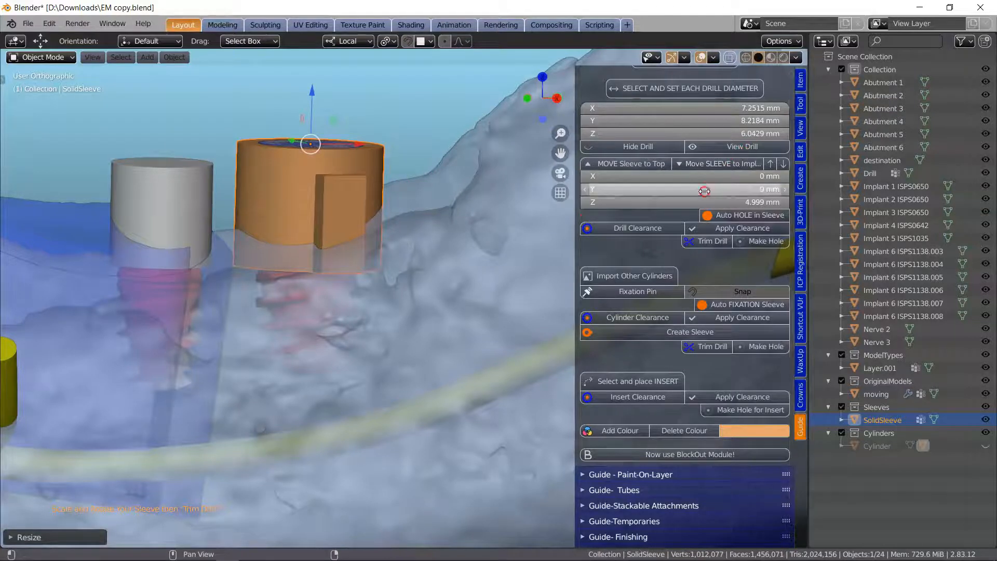
# - Set the sleeve's Z offset to 0 mm
pyautogui.click(735, 202)
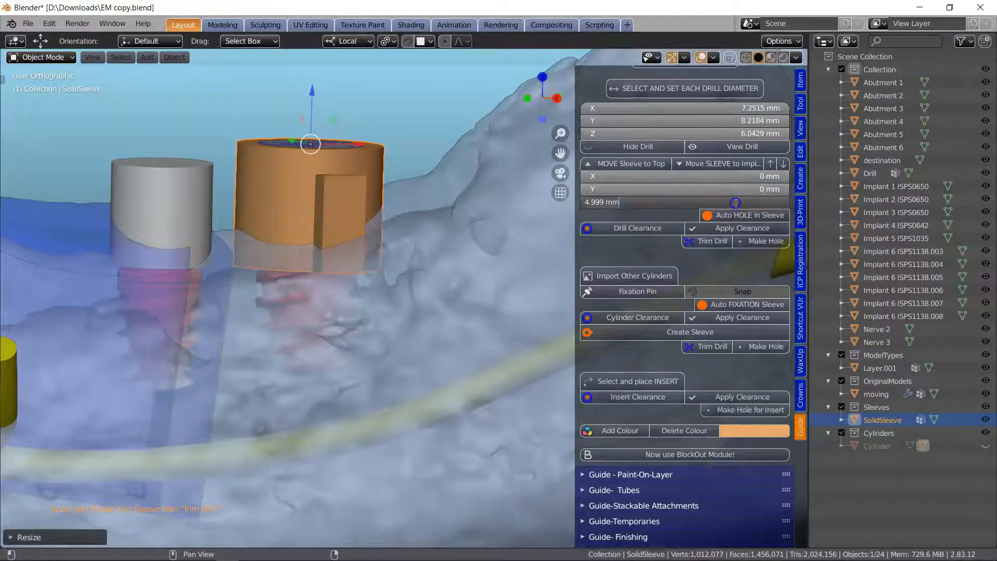
pyautogui.write('0')
pyautogui.press('Return')
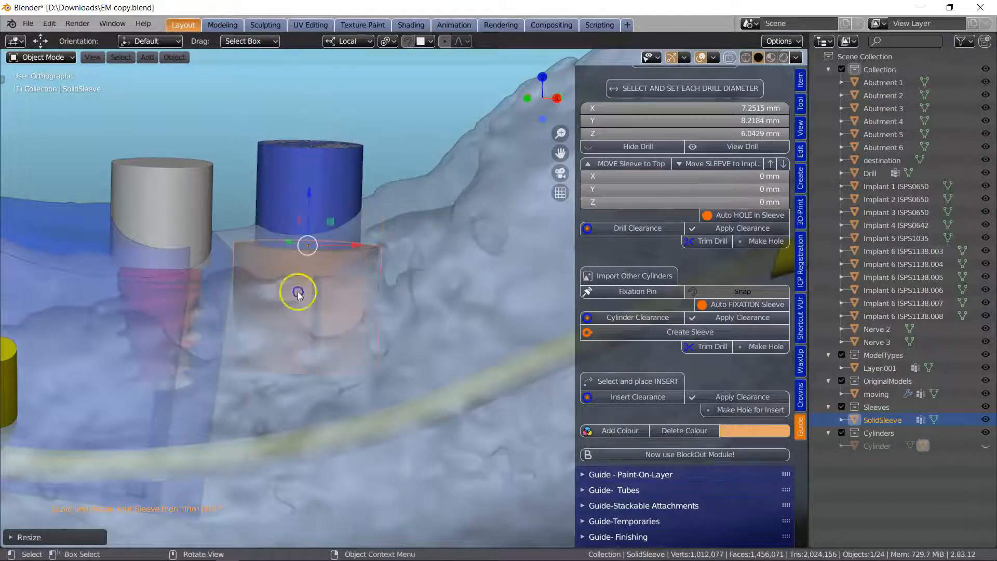
pyautogui.scroll(3, 296, 312)
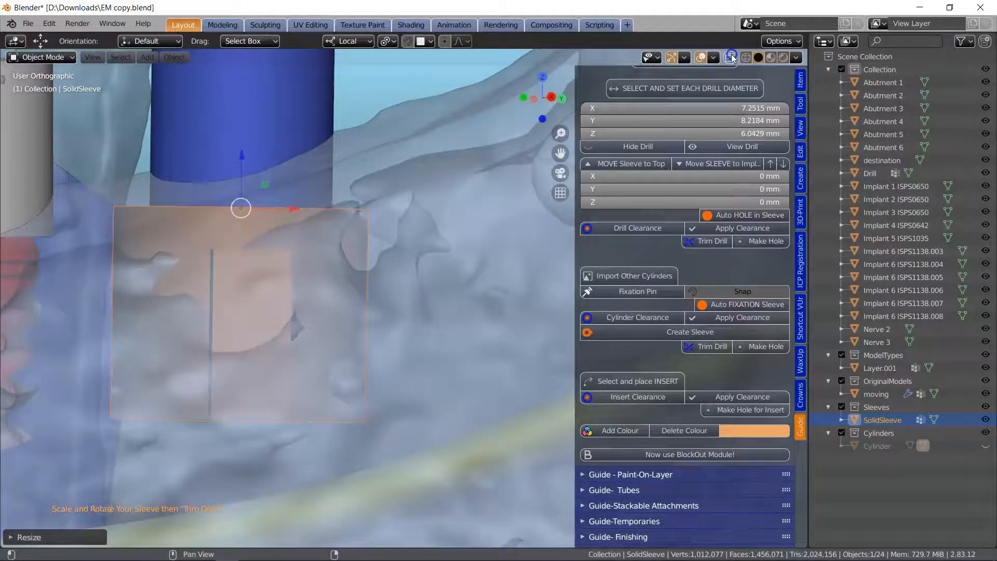
# - Turn on X-ray display and examine the sleeve's position relative to the implant beneath the drill cylinder
pyautogui.click(732, 57)
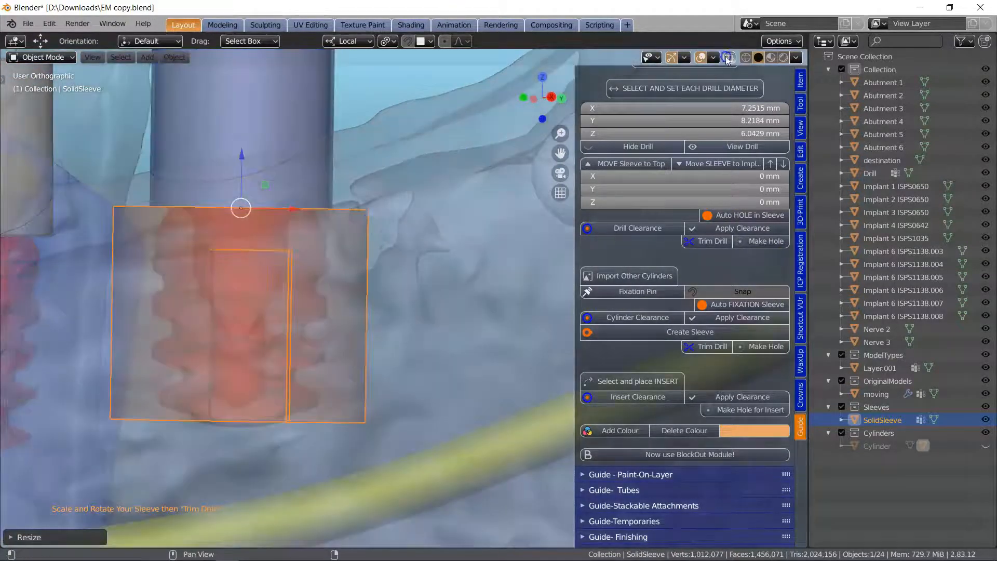
pyautogui.moveTo(258, 286)
pyautogui.mouseDown(button='middle')
pyautogui.moveTo(239, 288)
pyautogui.moveTo(244, 297)
pyautogui.moveTo(252, 285)
pyautogui.mouseUp(button='middle')
pyautogui.scroll(3, 248, 297)
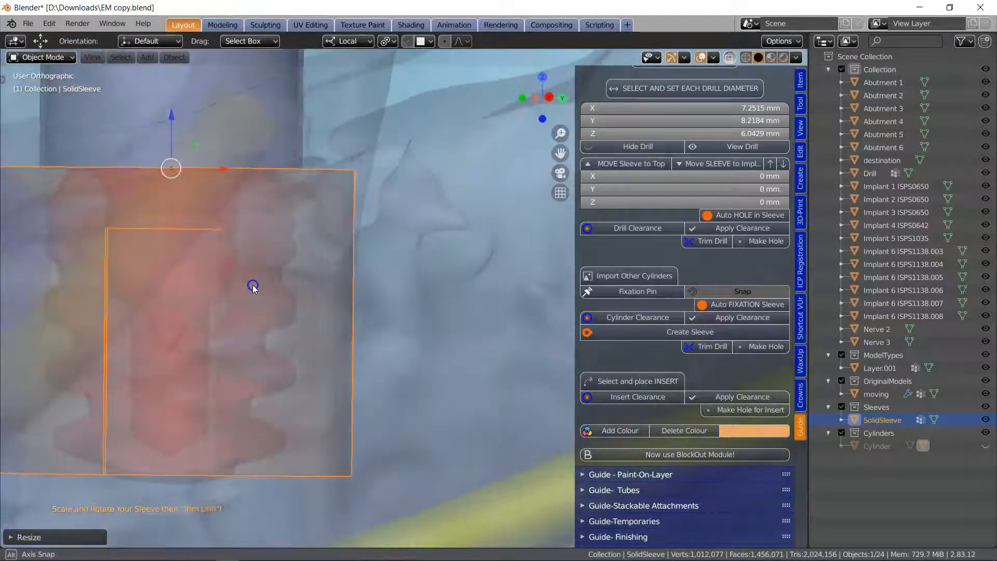
pyautogui.scroll(-3, 253, 289)
pyautogui.moveTo(289, 233); pyautogui.dragTo(350, 263, button='middle')
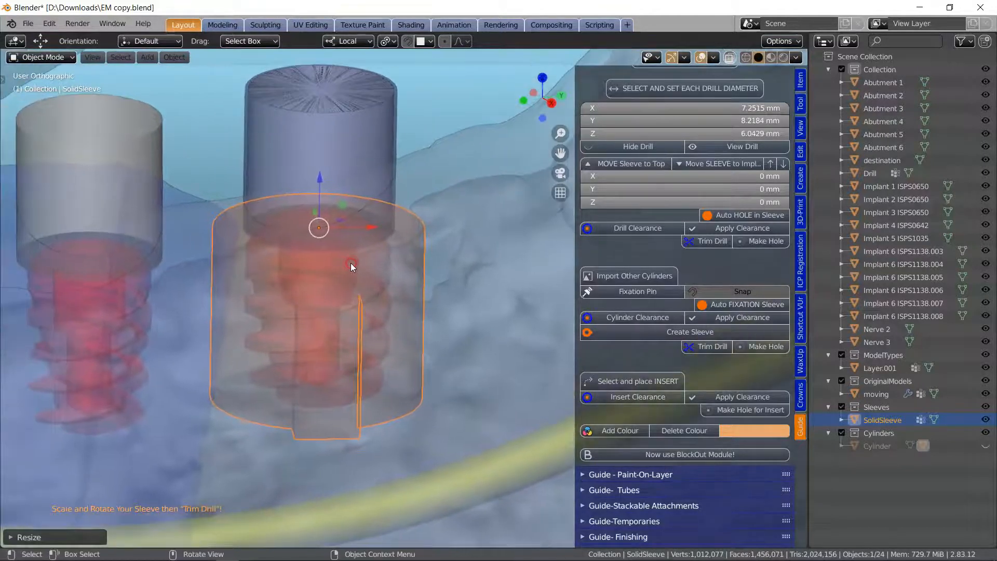
pyautogui.moveTo(473, 258); pyautogui.dragTo(475, 252, button='middle')
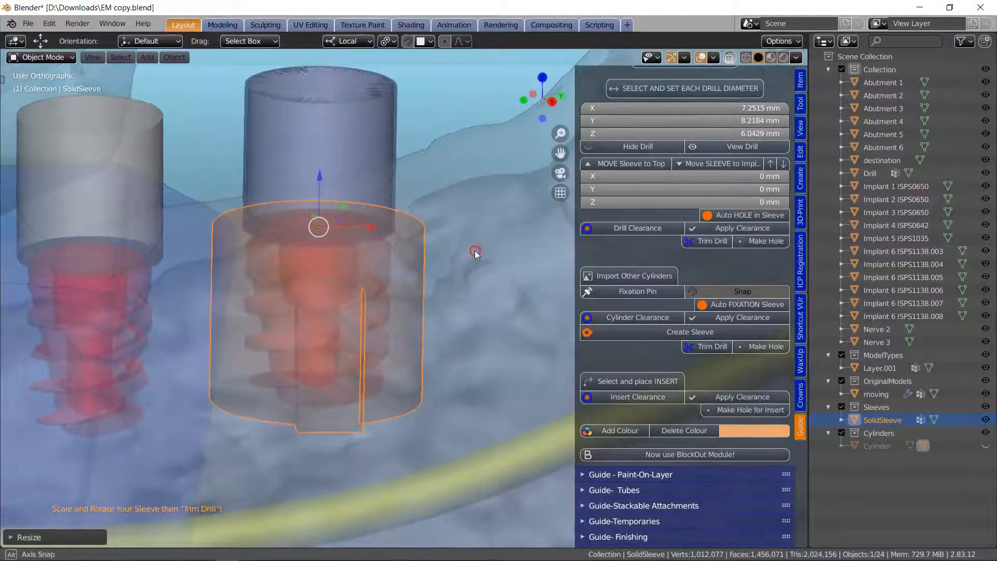
# - Set the sleeve's Z offset to 9 mm
pyautogui.click(723, 203)
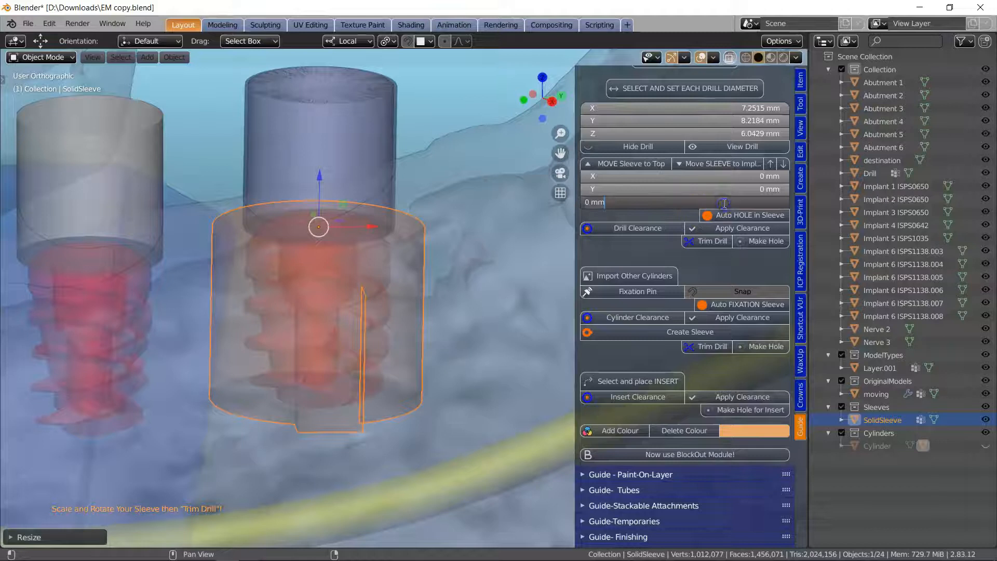
pyautogui.write('9')
pyautogui.press('Return')
pyautogui.scroll(-5, 341, 199)
pyautogui.moveTo(341, 198)
pyautogui.mouseDown(button='middle')
pyautogui.moveTo(340, 213)
pyautogui.moveTo(340, 198)
pyautogui.mouseUp(button='middle')
pyautogui.scroll(3, 344, 145)
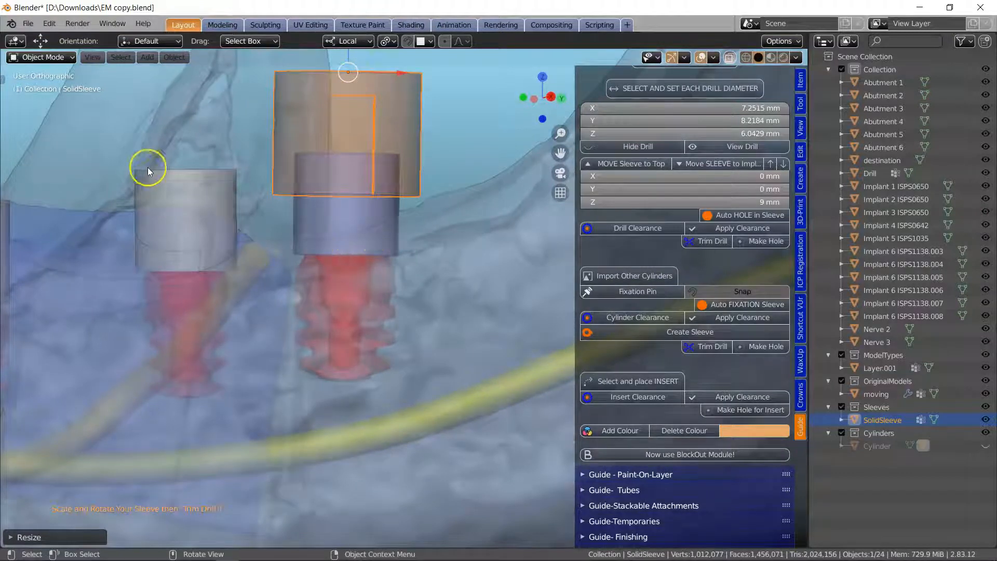
# - Measure the vertical distance from the sleeve's top to the implant's top, remove the ruler, and return to the Select Box tool
pyautogui.press('t')
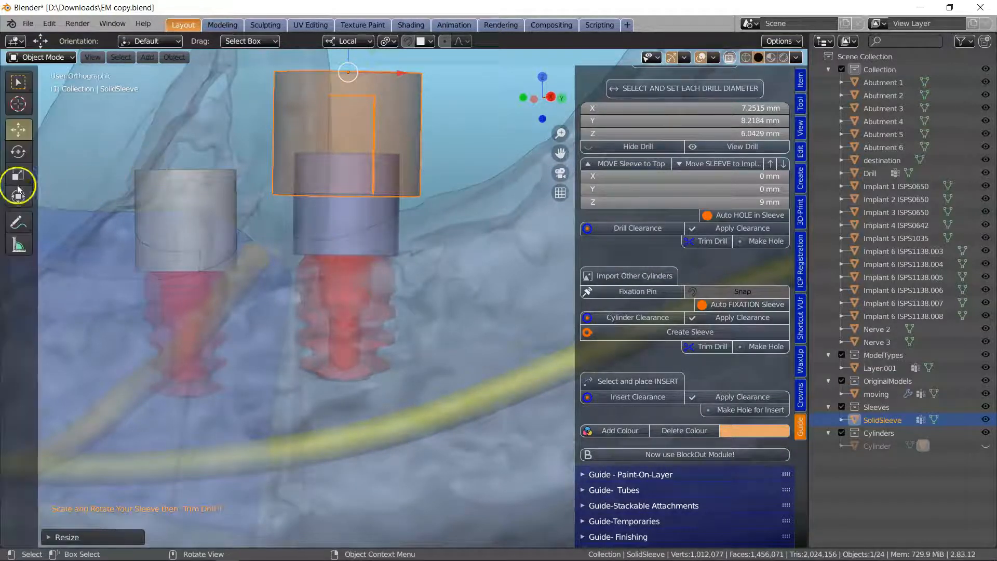
pyautogui.click(20, 245)
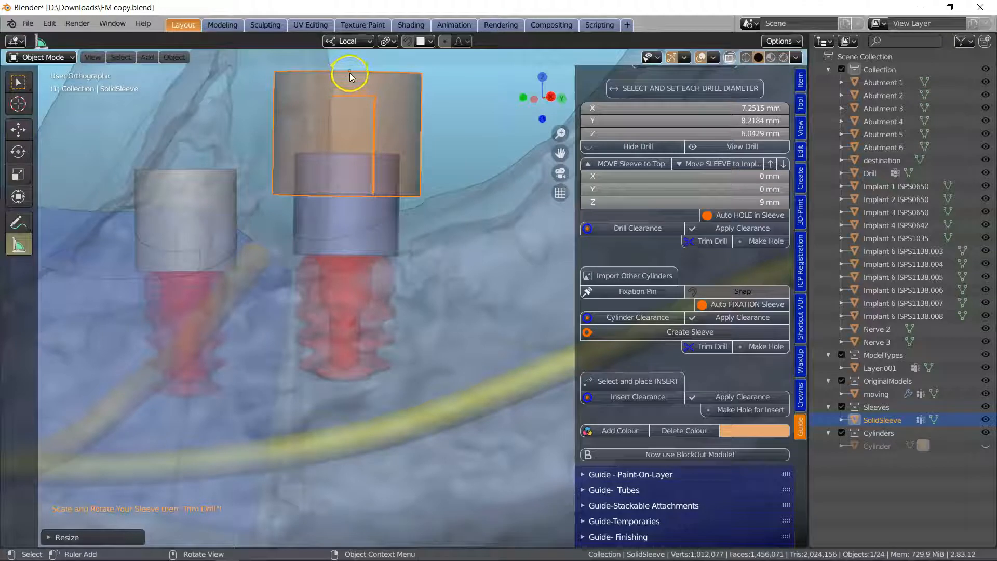
pyautogui.moveTo(350, 115); pyautogui.dragTo(349, 260)
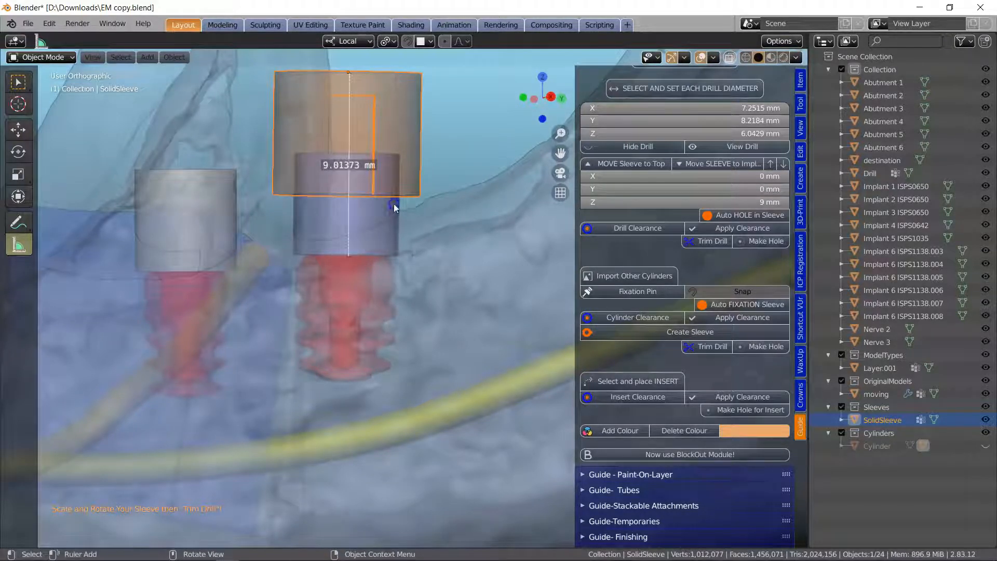
pyautogui.press('Delete')
pyautogui.click(22, 81)
# - Widen the Outliner and enable its Selectable and Disable in Viewports restriction toggles
pyautogui.moveTo(377, 215); pyautogui.dragTo(415, 346, button='middle')
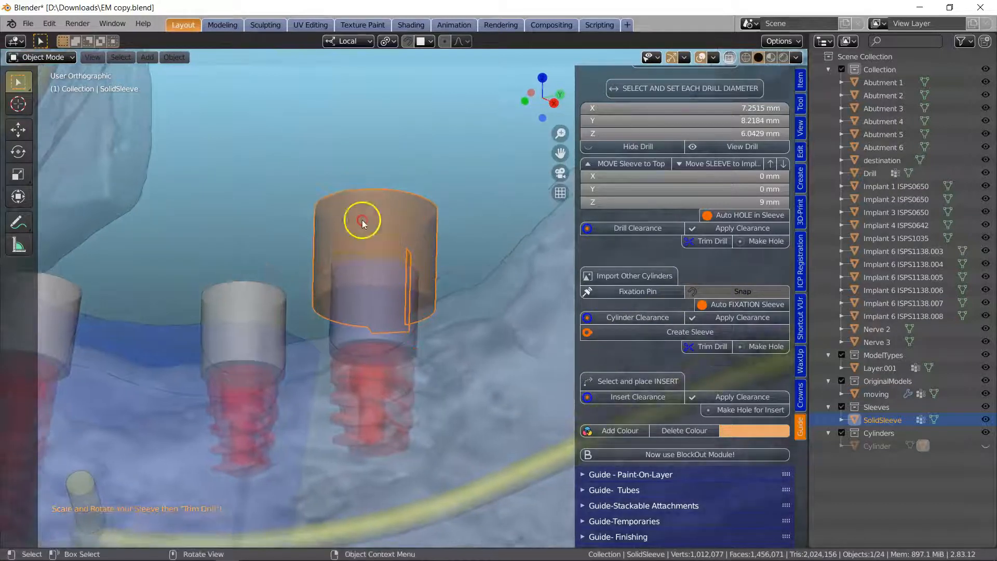
pyautogui.scroll(4, 370, 240)
pyautogui.moveTo(371, 240)
pyautogui.mouseDown(button='middle')
pyautogui.moveTo(366, 199)
pyautogui.moveTo(368, 236)
pyautogui.mouseUp(button='middle')
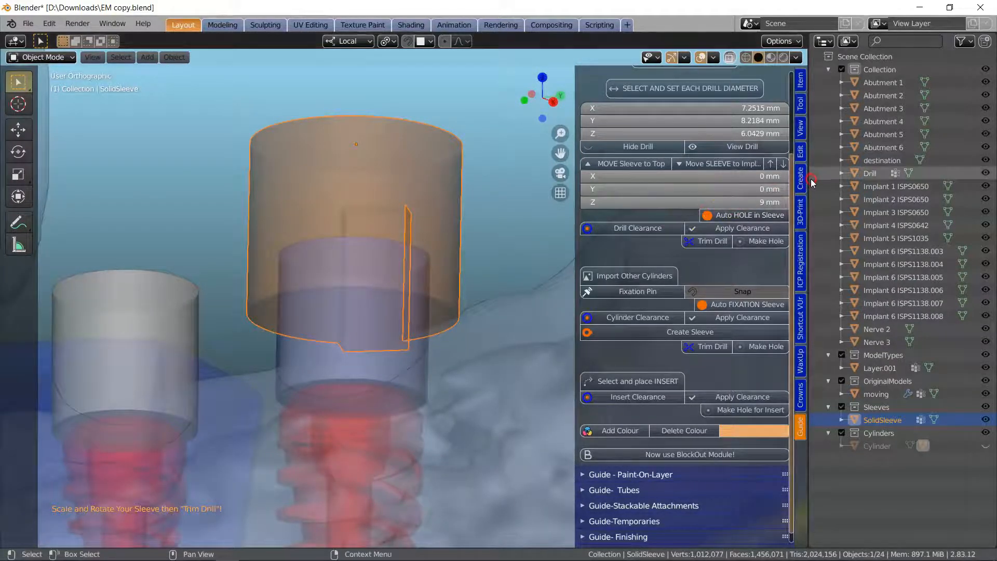
pyautogui.moveTo(813, 182); pyautogui.dragTo(767, 183)
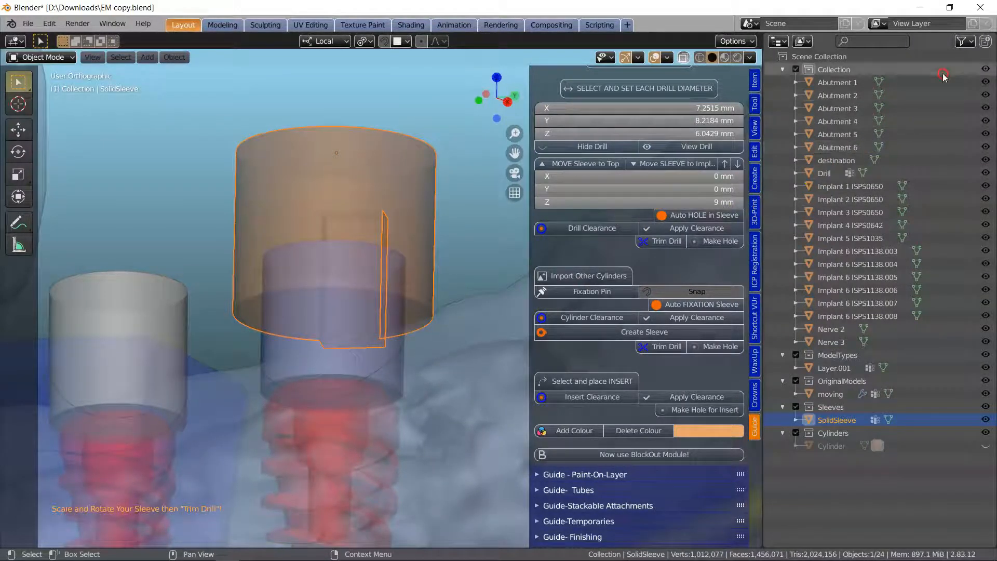
pyautogui.click(970, 41)
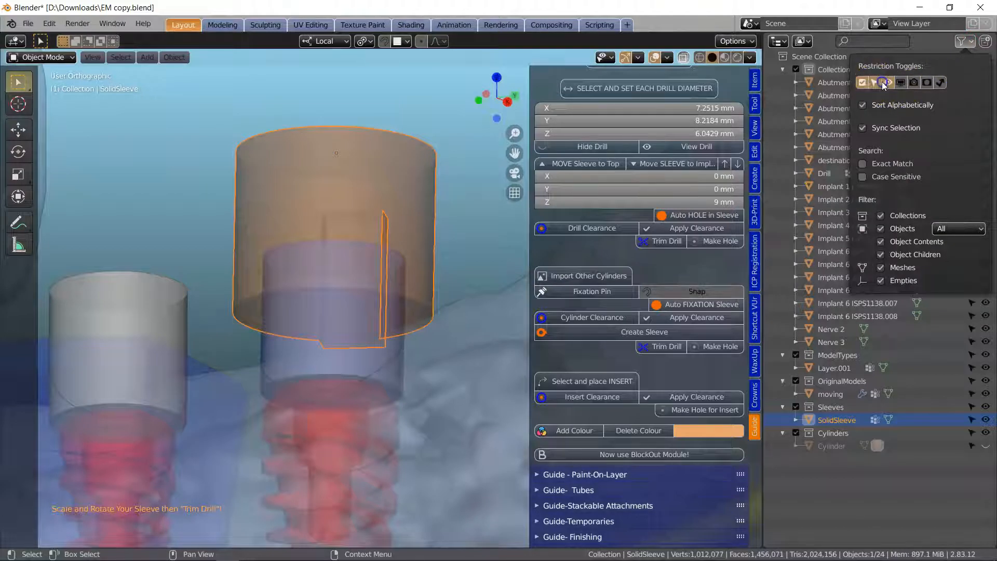
pyautogui.click(903, 83)
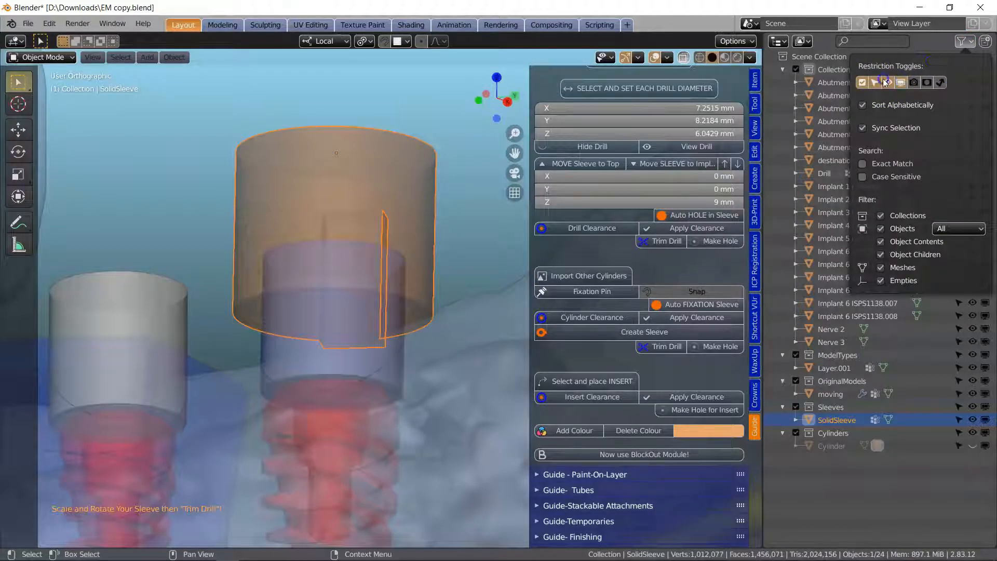
pyautogui.click(814, 178)
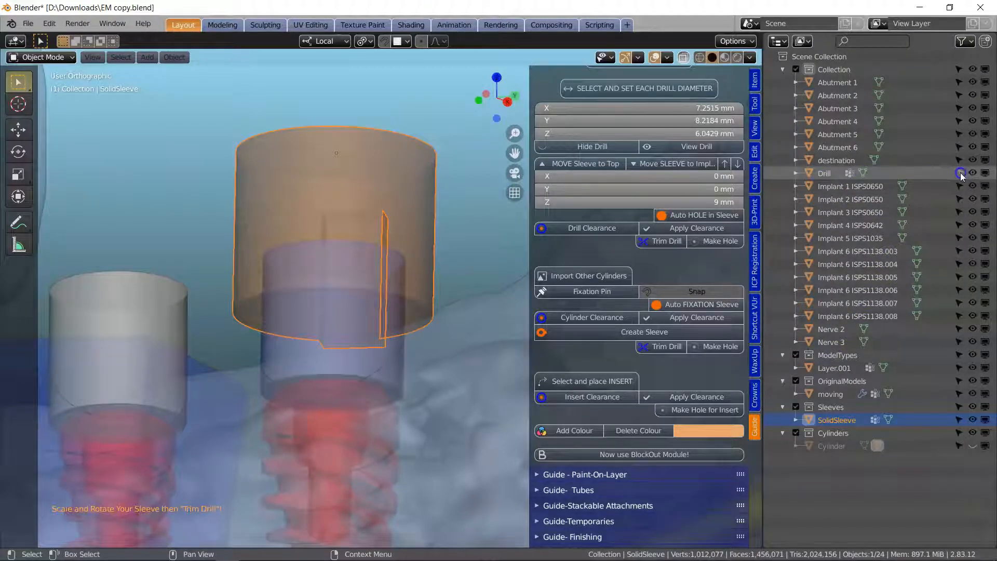
# - Select the rearmost drill cylinder and extrude its top face upward about 6.5 mm through the sleeve
pyautogui.click(396, 297)
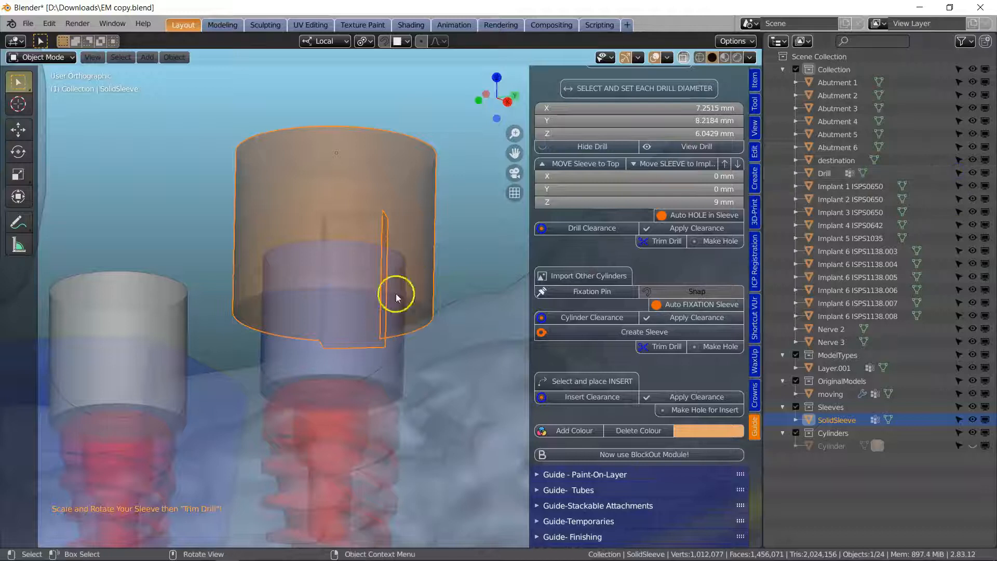
pyautogui.click(404, 282)
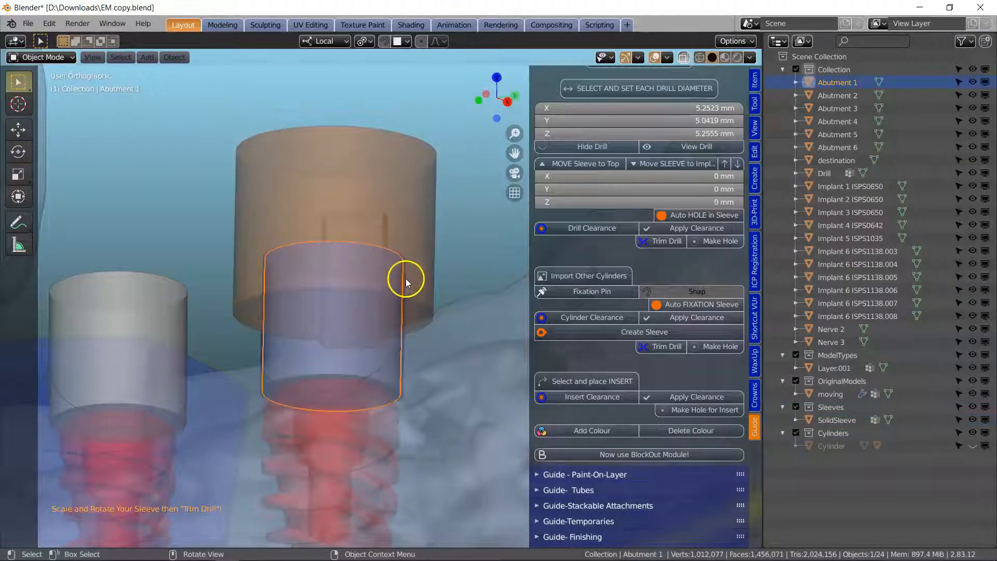
pyautogui.click(406, 278)
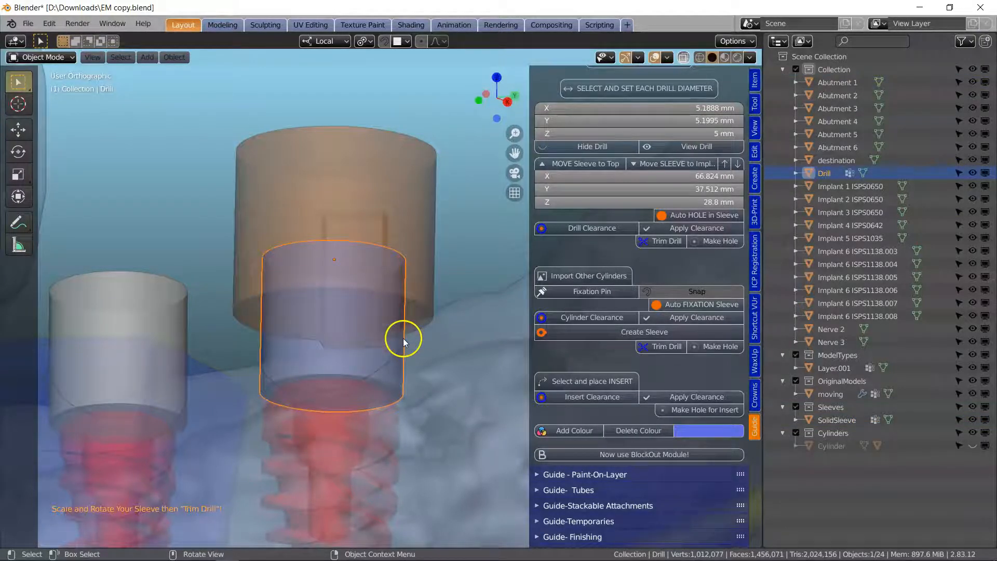
pyautogui.press('Tab')
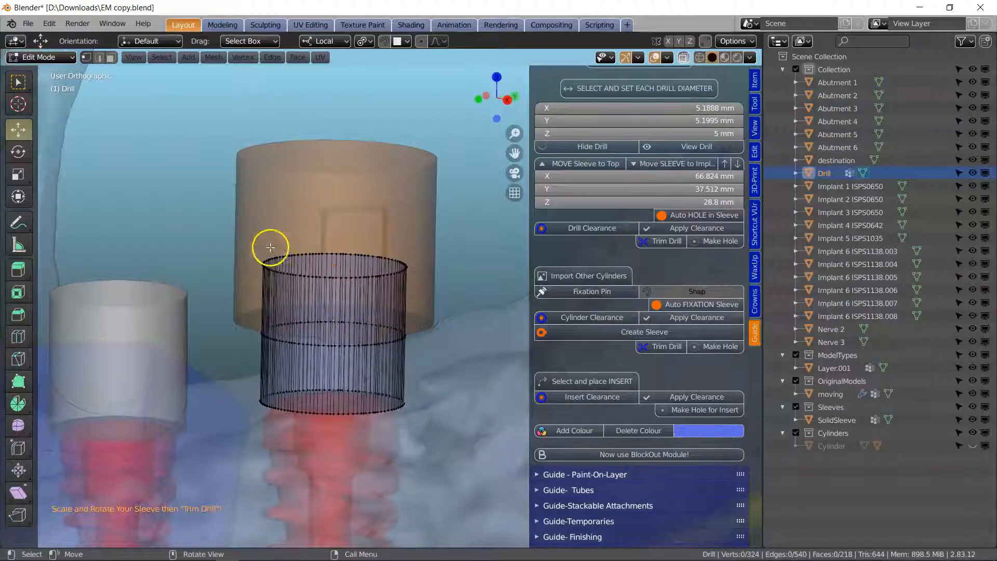
pyautogui.click(349, 260)
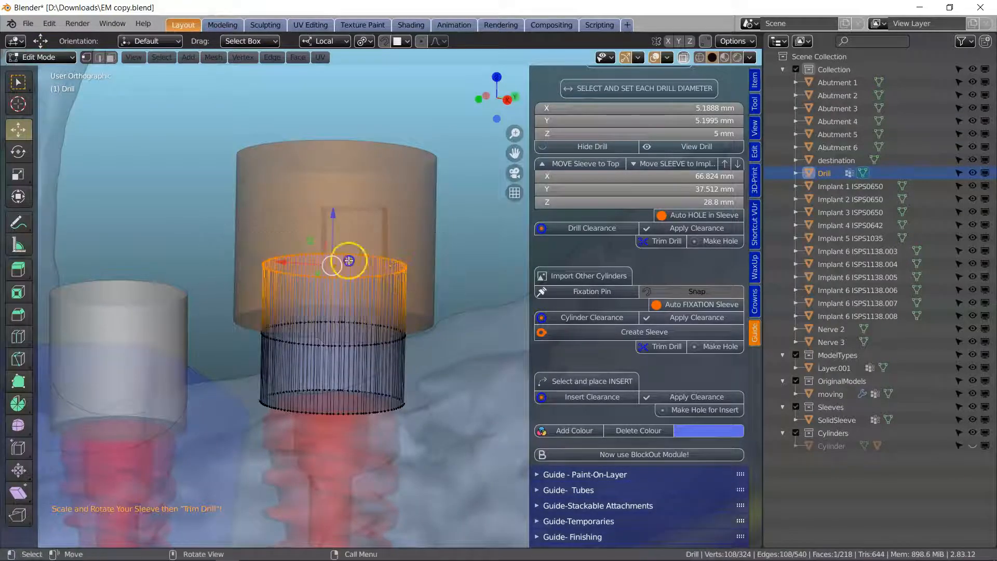
pyautogui.press('e')
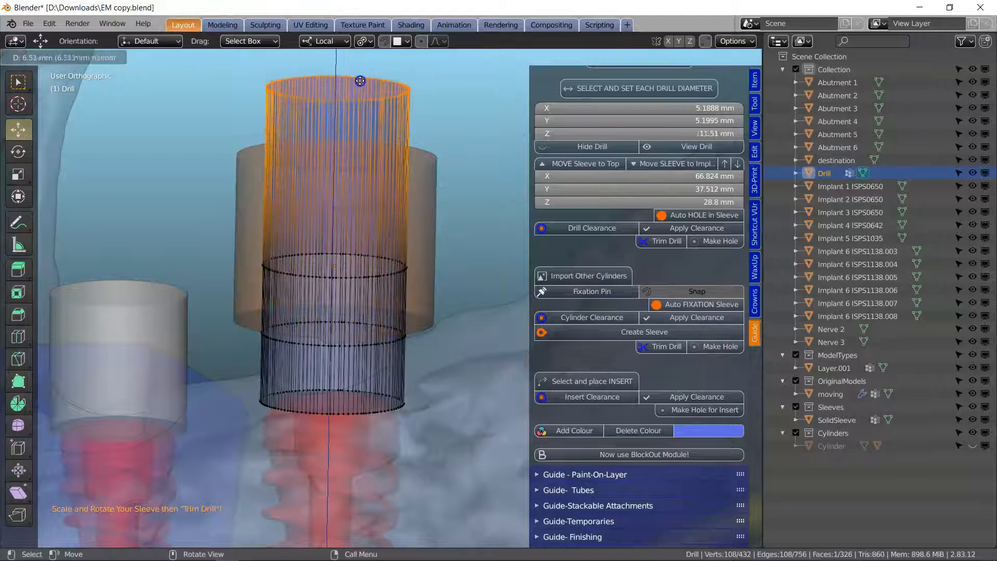
pyautogui.click(358, 81)
# - Turn off X-ray display, then trim the rearmost drill and make the hole in its sleeve
pyautogui.scroll(-3, 385, 193)
pyautogui.click(686, 57)
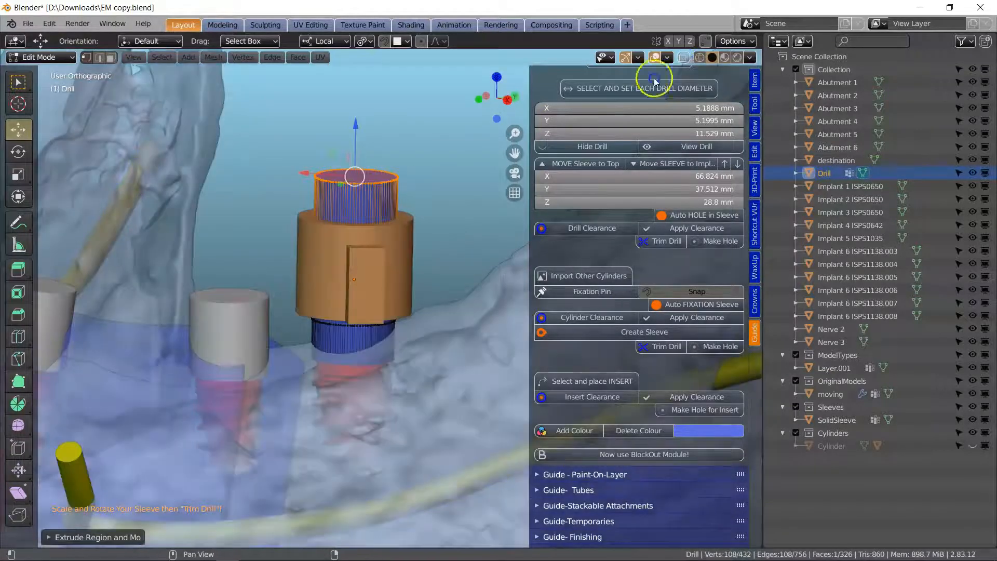
pyautogui.press('Tab')
pyautogui.moveTo(407, 241)
pyautogui.mouseDown(button='middle')
pyautogui.moveTo(398, 282)
pyautogui.moveTo(398, 236)
pyautogui.moveTo(402, 243)
pyautogui.mouseUp(button='middle')
pyautogui.click(667, 346)
pyautogui.moveTo(262, 272); pyautogui.dragTo(253, 291, button='middle')
pyautogui.keyDown('shift'); pyautogui.moveTo(378, 292); pyautogui.dragTo(423, 219, button='middle'); pyautogui.keyUp('shift')
pyautogui.scroll(-2, 415, 238)
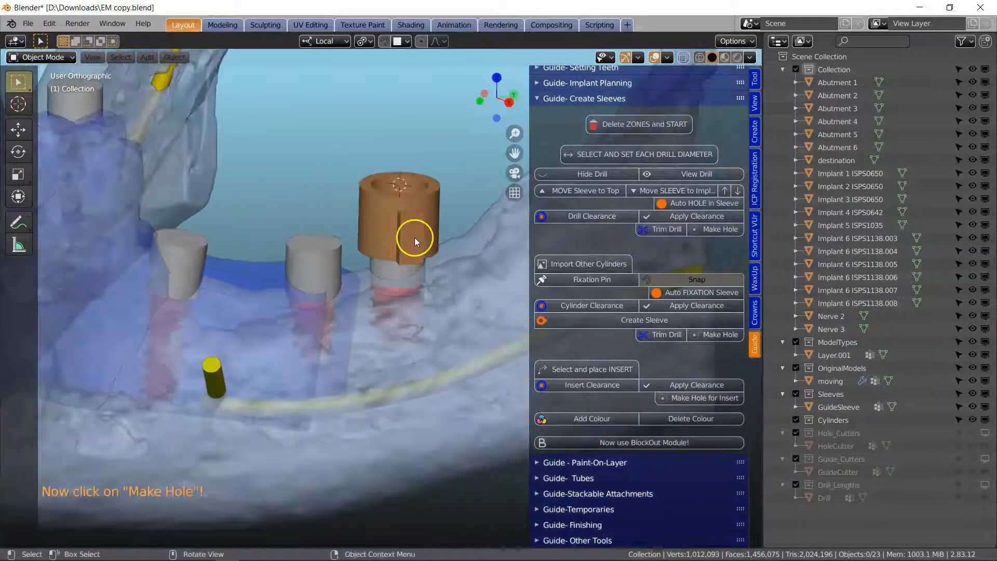
# - Select the cylinder above the second-rearmost implant, then create and apply its cylinder clearance
pyautogui.scroll(2, 415, 238)
pyautogui.scroll(3, 329, 272)
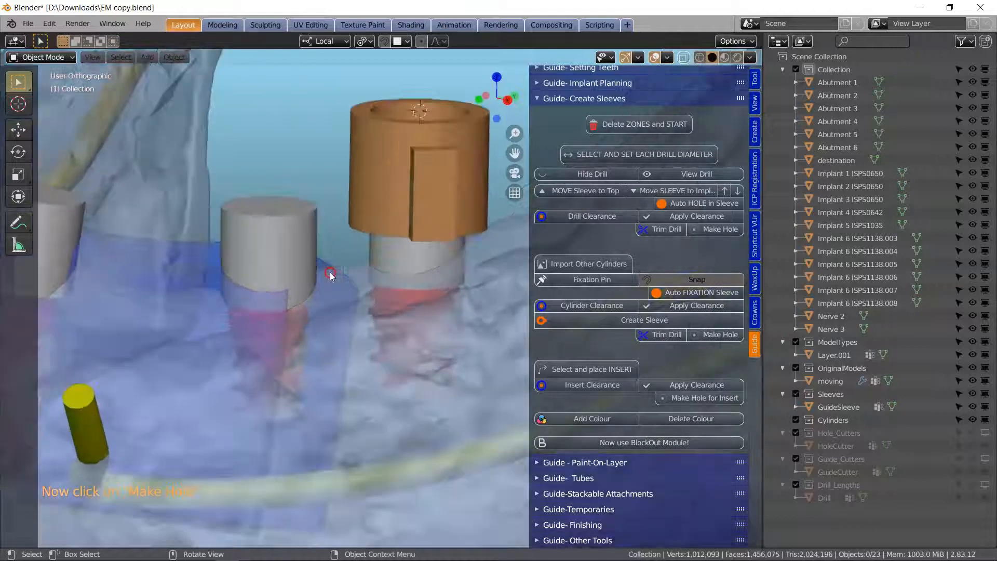
pyautogui.keyDown('shift'); pyautogui.moveTo(325, 273); pyautogui.dragTo(413, 278, button='middle'); pyautogui.keyUp('shift')
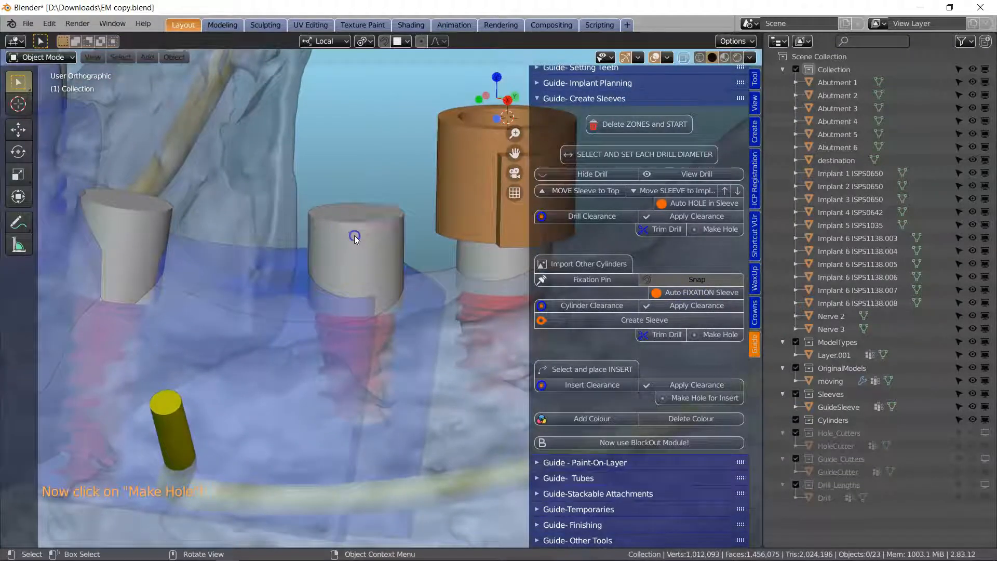
pyautogui.click(354, 235)
pyautogui.keyDown('shift'); pyautogui.moveTo(401, 297); pyautogui.dragTo(375, 296, button='middle'); pyautogui.keyUp('shift')
pyautogui.click(575, 399)
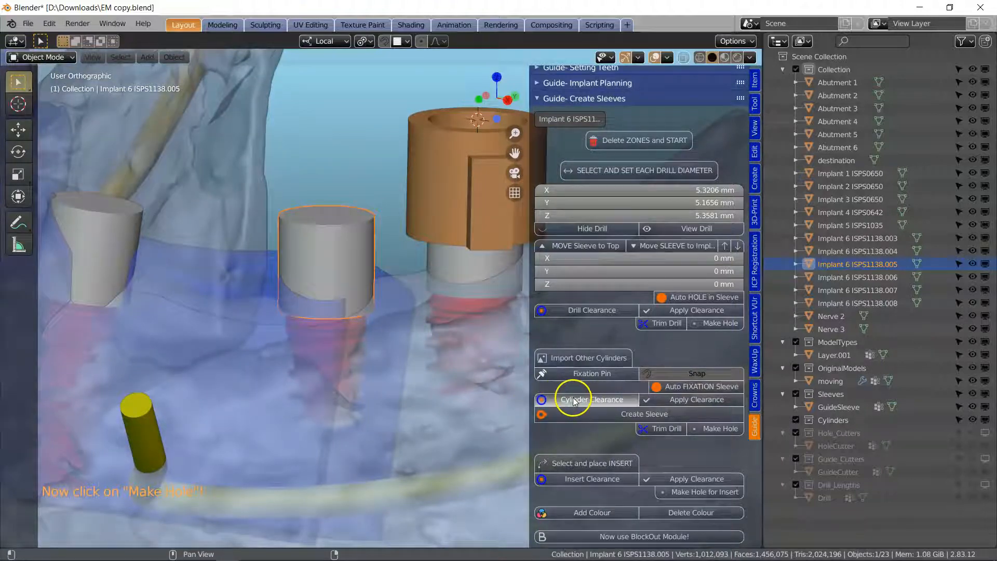
pyautogui.click(706, 400)
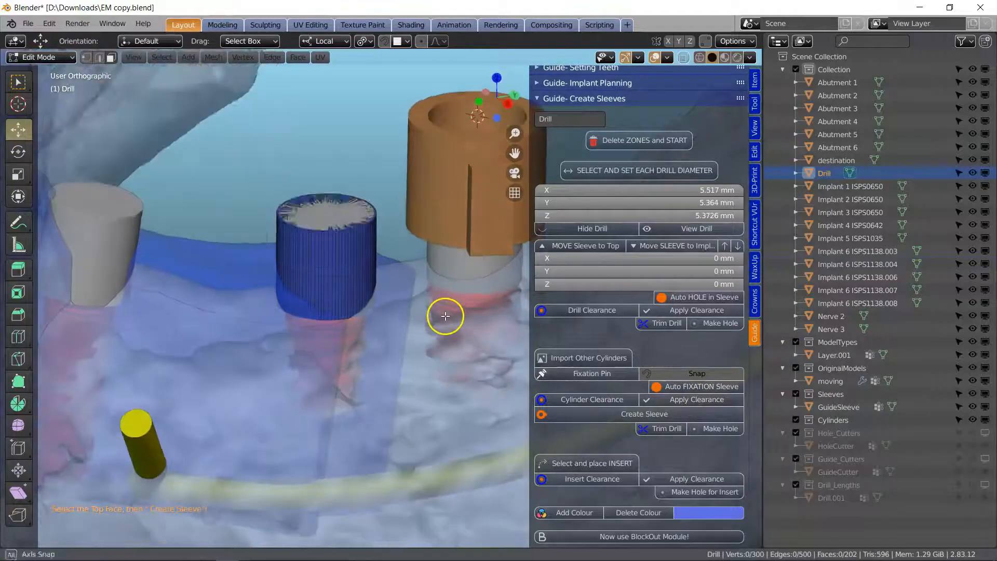
# - Create a sleeve from the new drill cylinder's top face and rotate it about 92° to align its tab with the neighbouring sleeve's
pyautogui.click(332, 211)
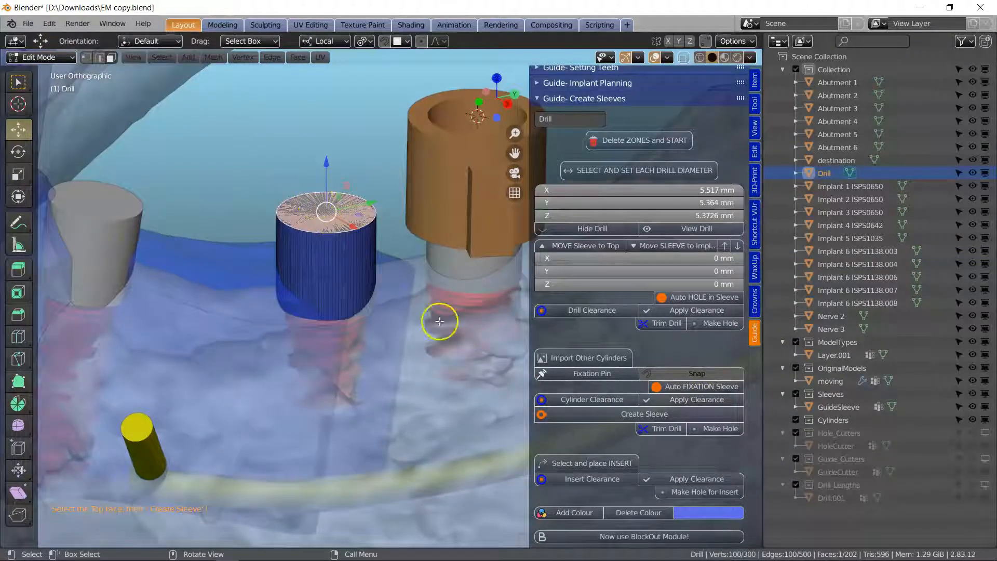
pyautogui.click(552, 414)
pyautogui.moveTo(446, 334); pyautogui.dragTo(289, 339, button='middle')
pyautogui.press('r')
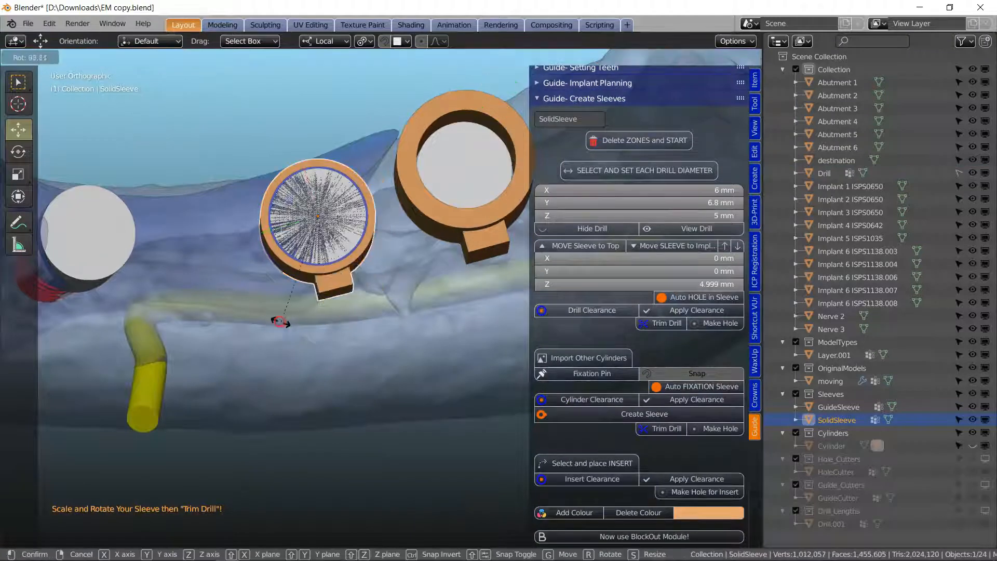
pyautogui.click(280, 322)
# - Scale the new sleeve up to about 7.3 × 8.3 × 6.1 mm
pyautogui.press('s')
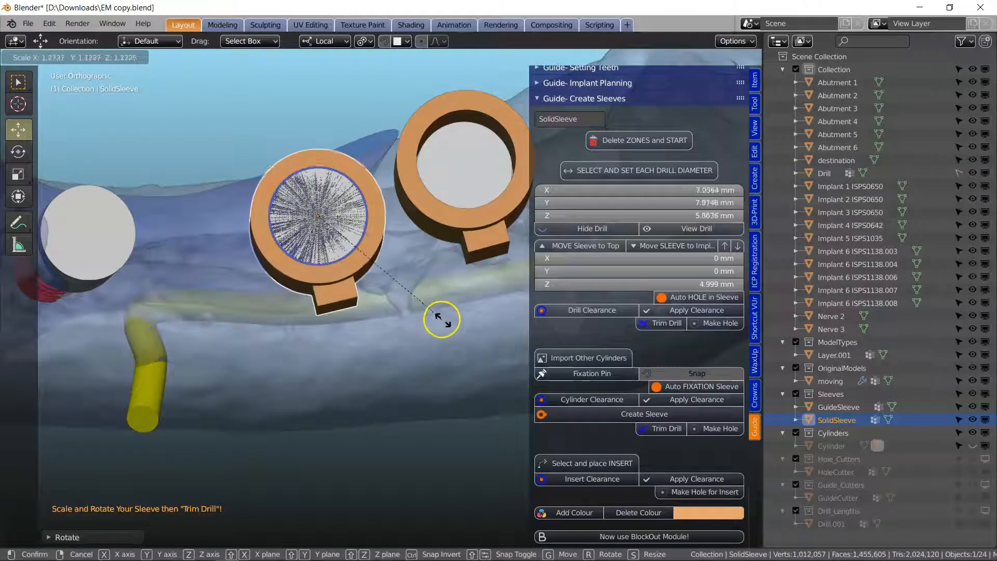
pyautogui.click(445, 319)
pyautogui.moveTo(445, 322); pyautogui.dragTo(447, 229, button='middle')
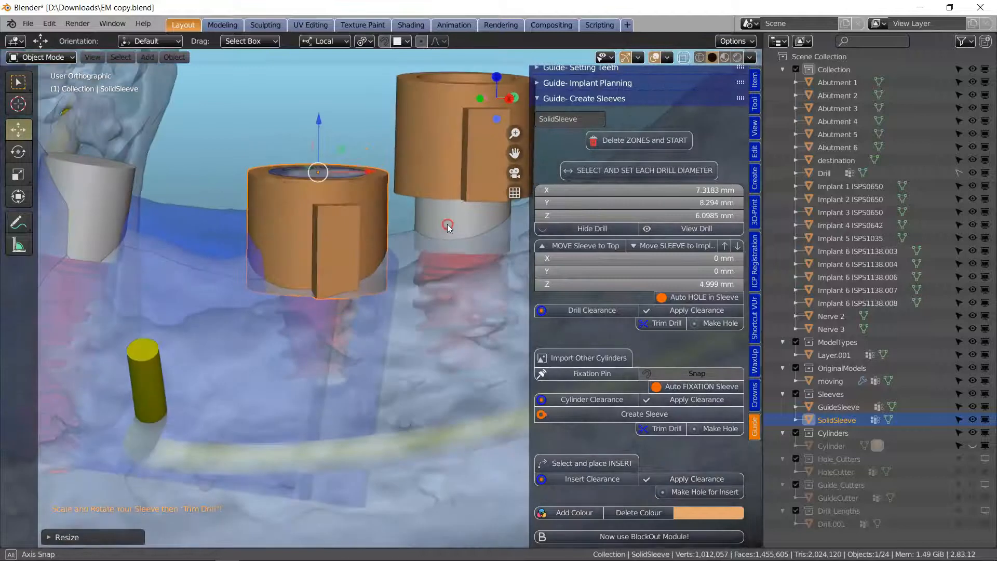
# - Set the sleeve's Z offset to 0 mm and raise it in 0.5 mm increments to 7 mm
pyautogui.click(673, 284)
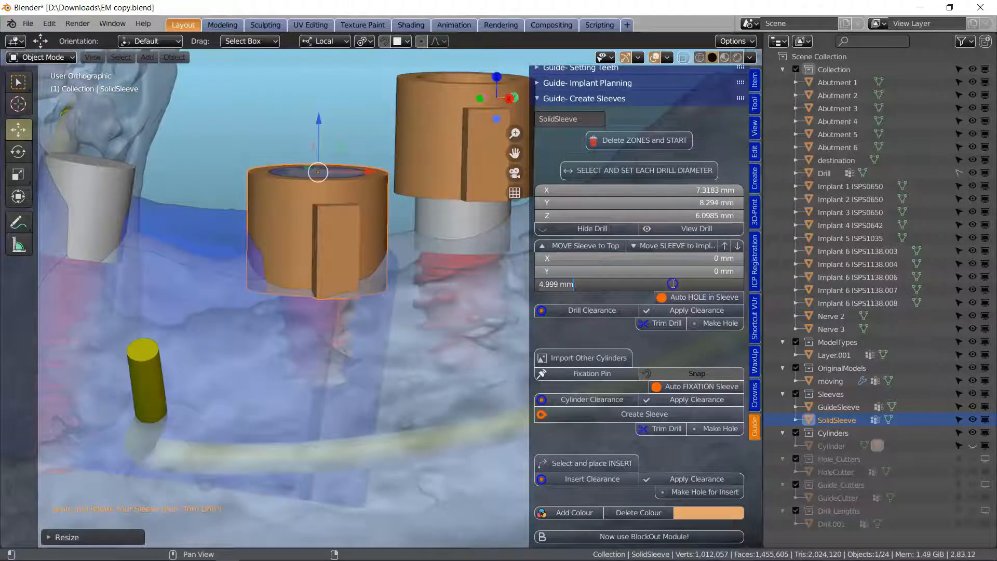
pyautogui.write('0')
pyautogui.press('Return')
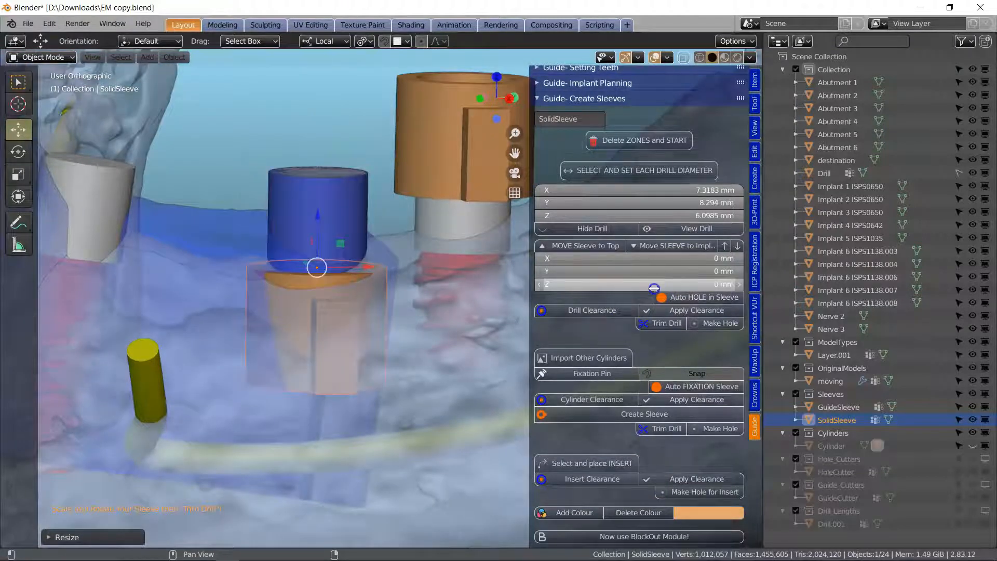
pyautogui.click(725, 246)
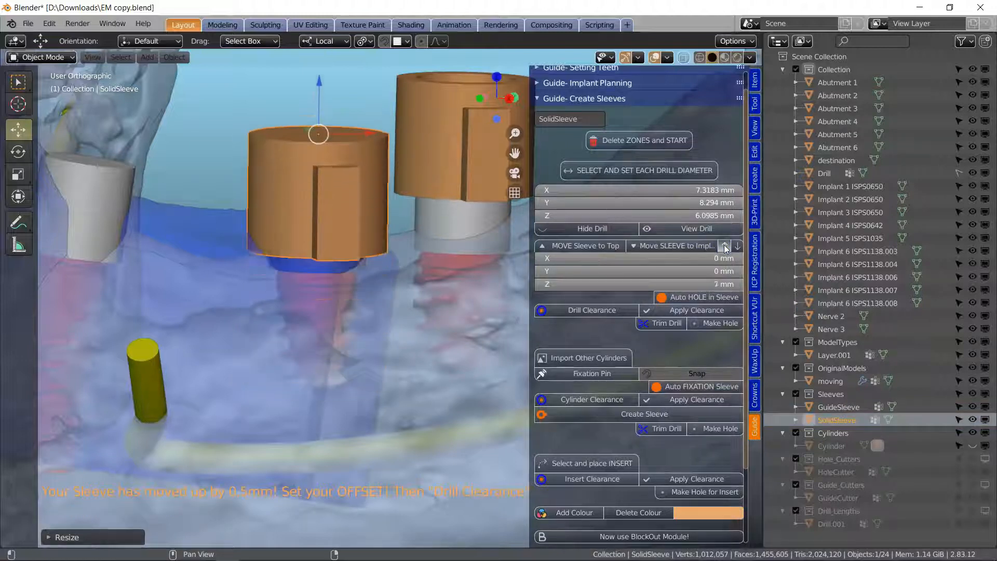
# - Set the new sleeve's Z offset to 9 mm
pyautogui.click(695, 284)
pyautogui.write('9')
pyautogui.press('Return')
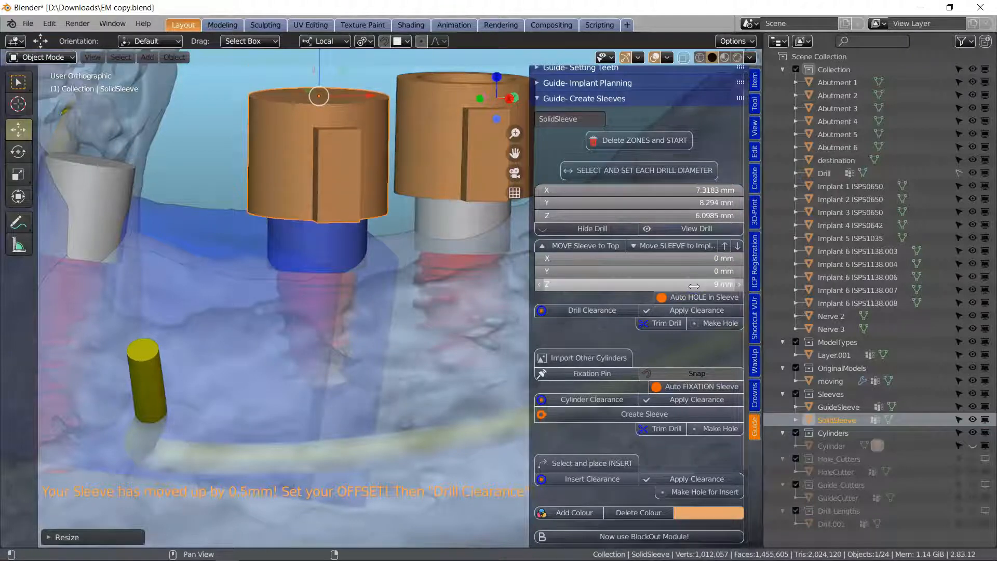
# - Turn on X-ray display and extrude the drill cylinder's top face upward about 7.2 mm through the new sleeve
pyautogui.keyDown('shift'); pyautogui.moveTo(438, 346); pyautogui.dragTo(434, 393, button='middle'); pyautogui.keyUp('shift')
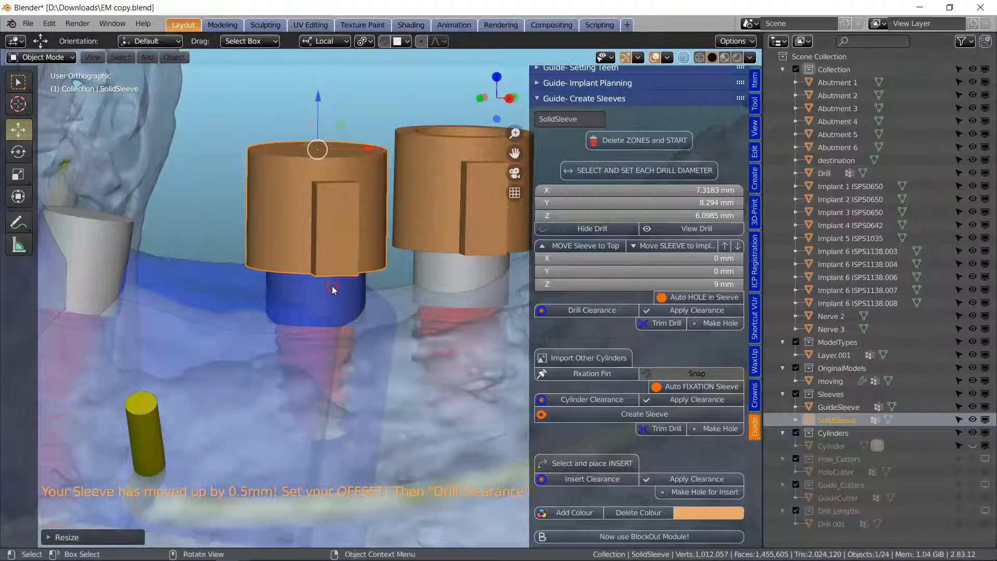
pyautogui.click(345, 301)
pyautogui.press('Tab')
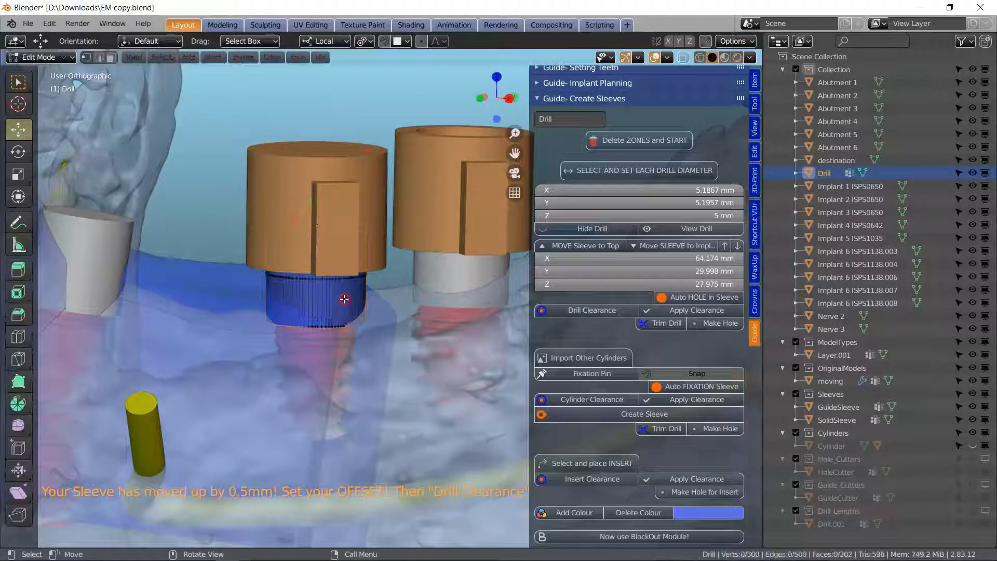
pyautogui.click(680, 57)
pyautogui.press('c')
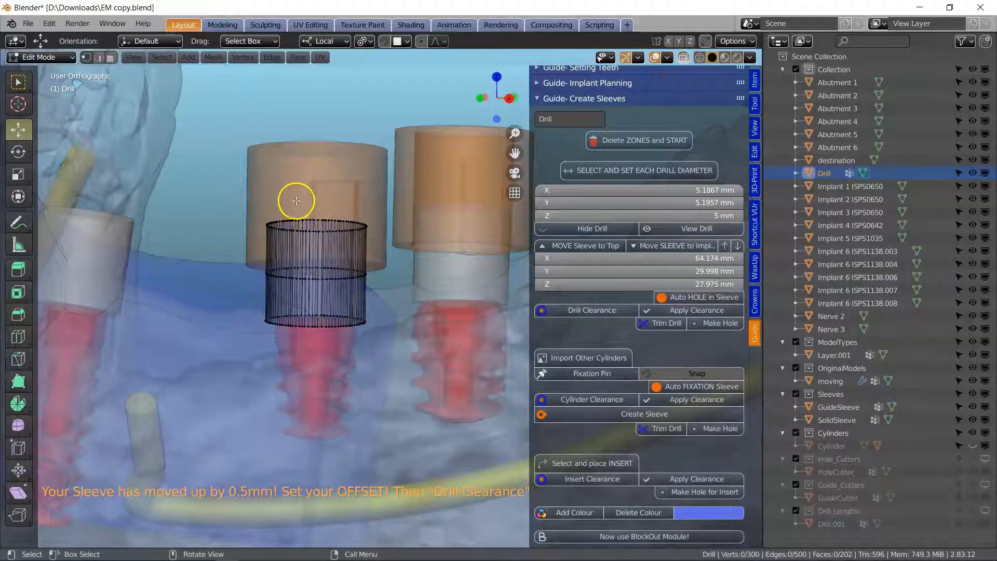
pyautogui.moveTo(239, 208); pyautogui.dragTo(383, 251)
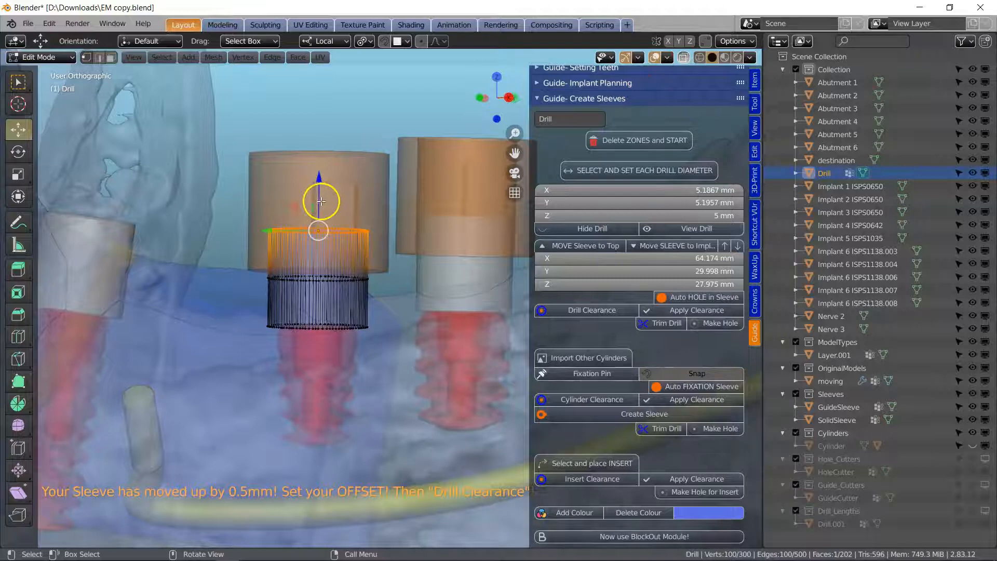
pyautogui.press('e')
pyautogui.click(327, 67)
pyautogui.scroll(-3, 339, 204)
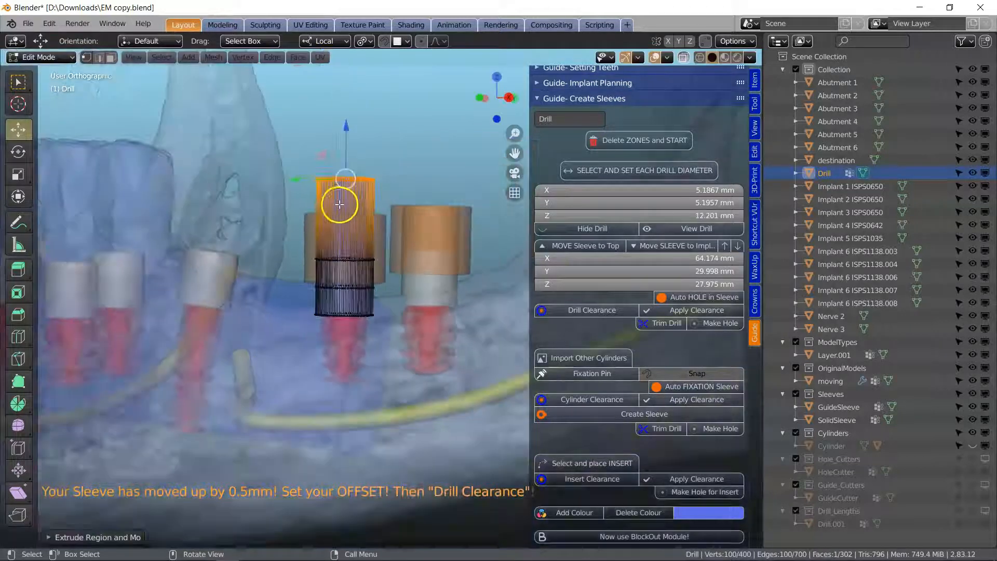
# - Return to Object Mode, trim the extended drill and make the hole in the second sleeve
pyautogui.press('Tab')
pyautogui.moveTo(334, 204); pyautogui.dragTo(348, 250, button='middle')
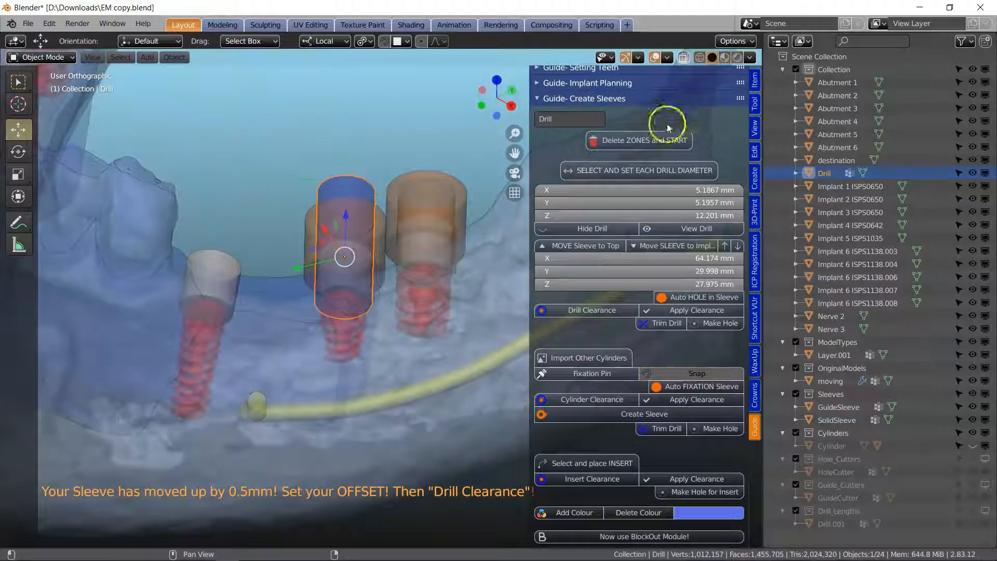
pyautogui.click(659, 429)
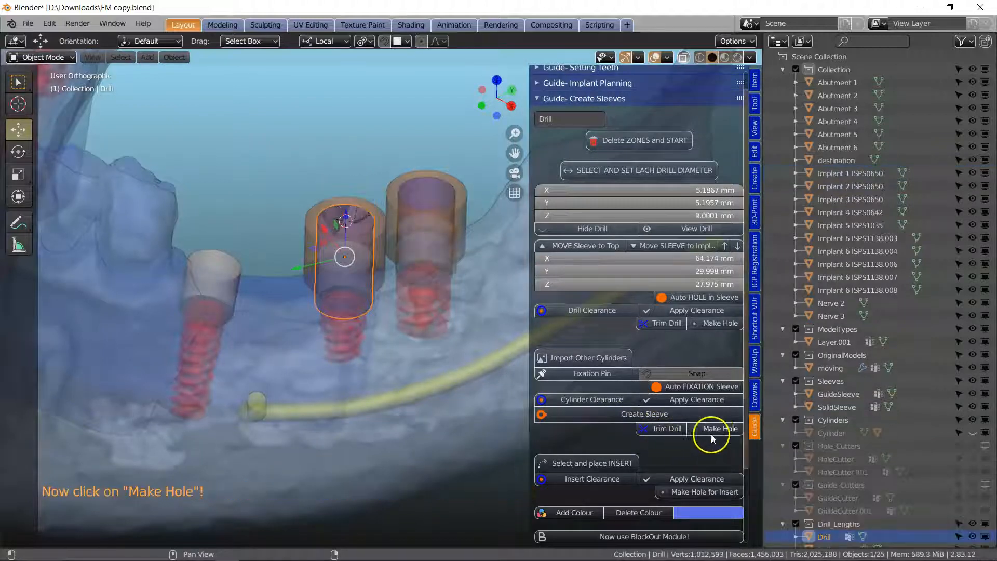
pyautogui.click(719, 429)
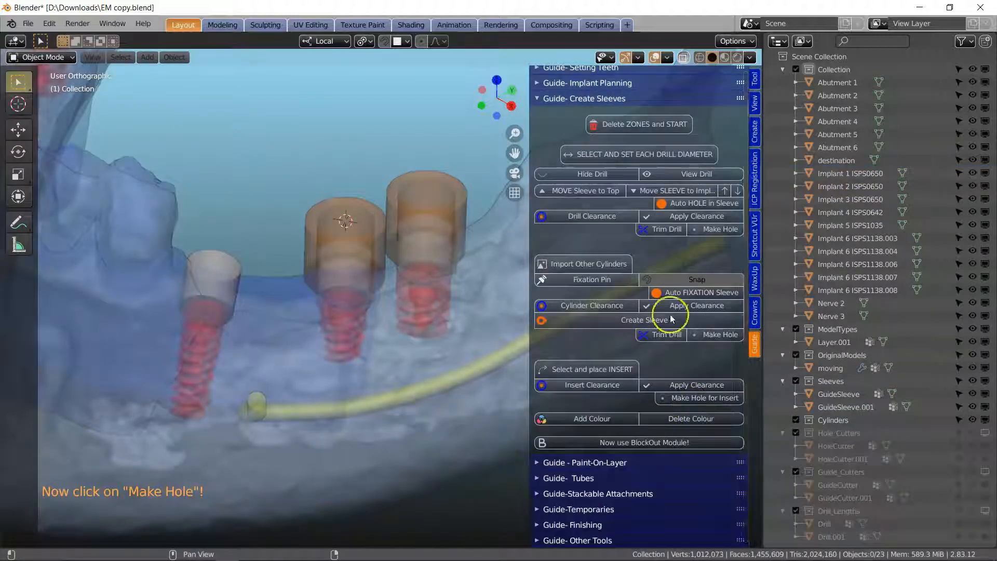
# - Turn off X-ray display and narrow the Outliner to enlarge the 3D view
pyautogui.click(683, 58)
pyautogui.moveTo(334, 269); pyautogui.dragTo(420, 283, button='middle')
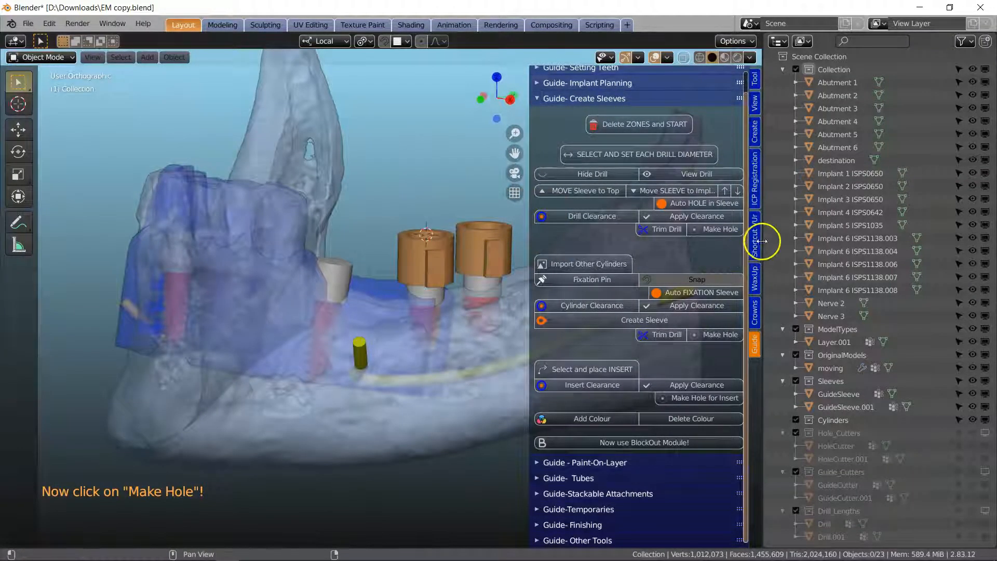
pyautogui.moveTo(762, 247); pyautogui.dragTo(875, 244)
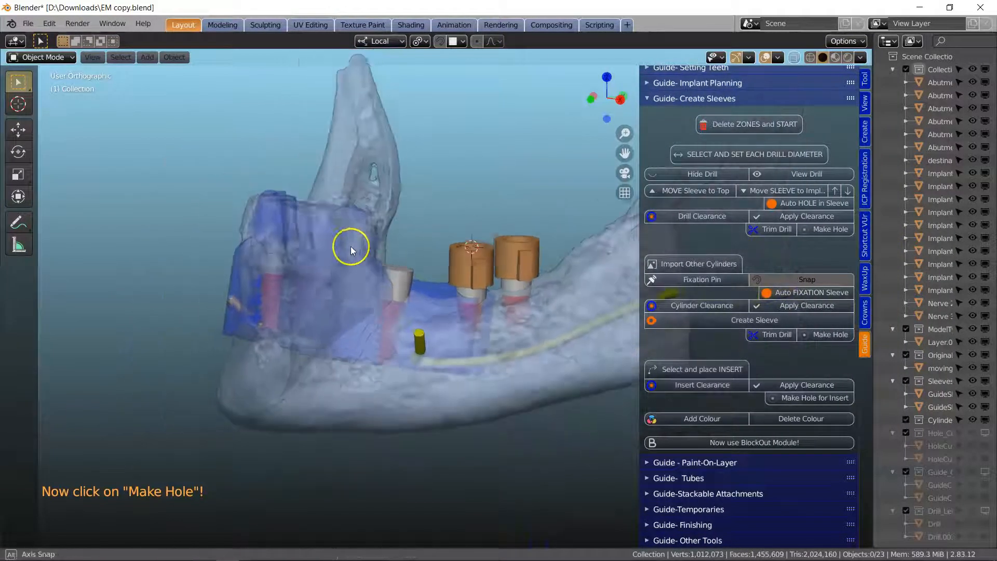